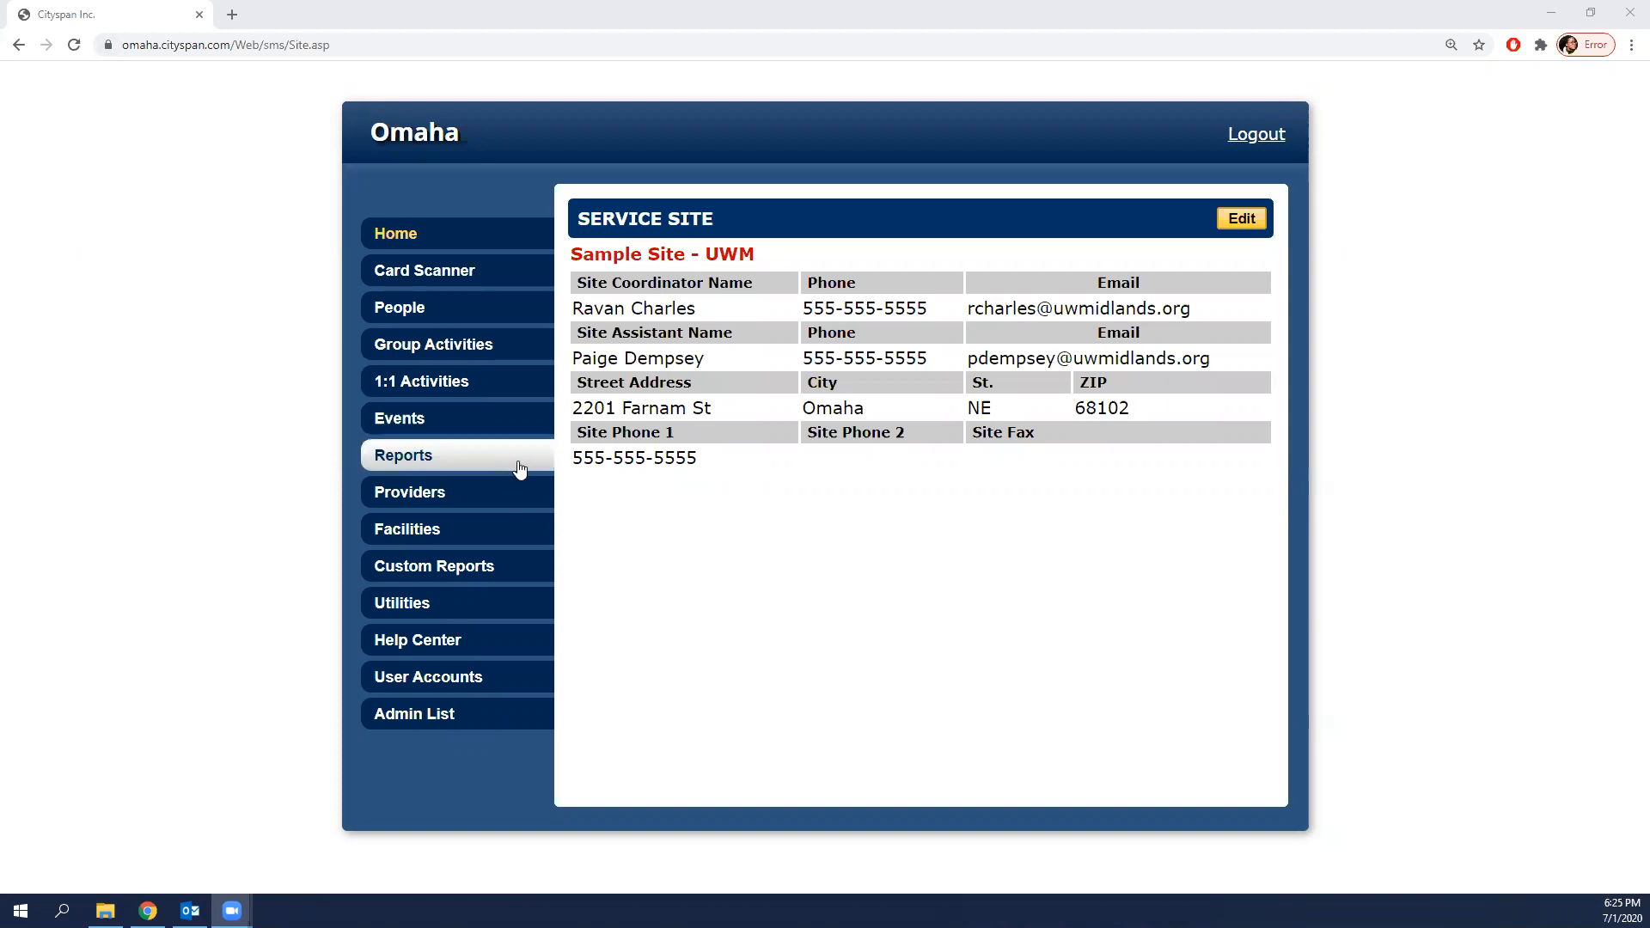
- Open the Query Tool report and filter it to person type OPS Students with Active status
{"action": "left_click", "coordinate": [468, 463]}
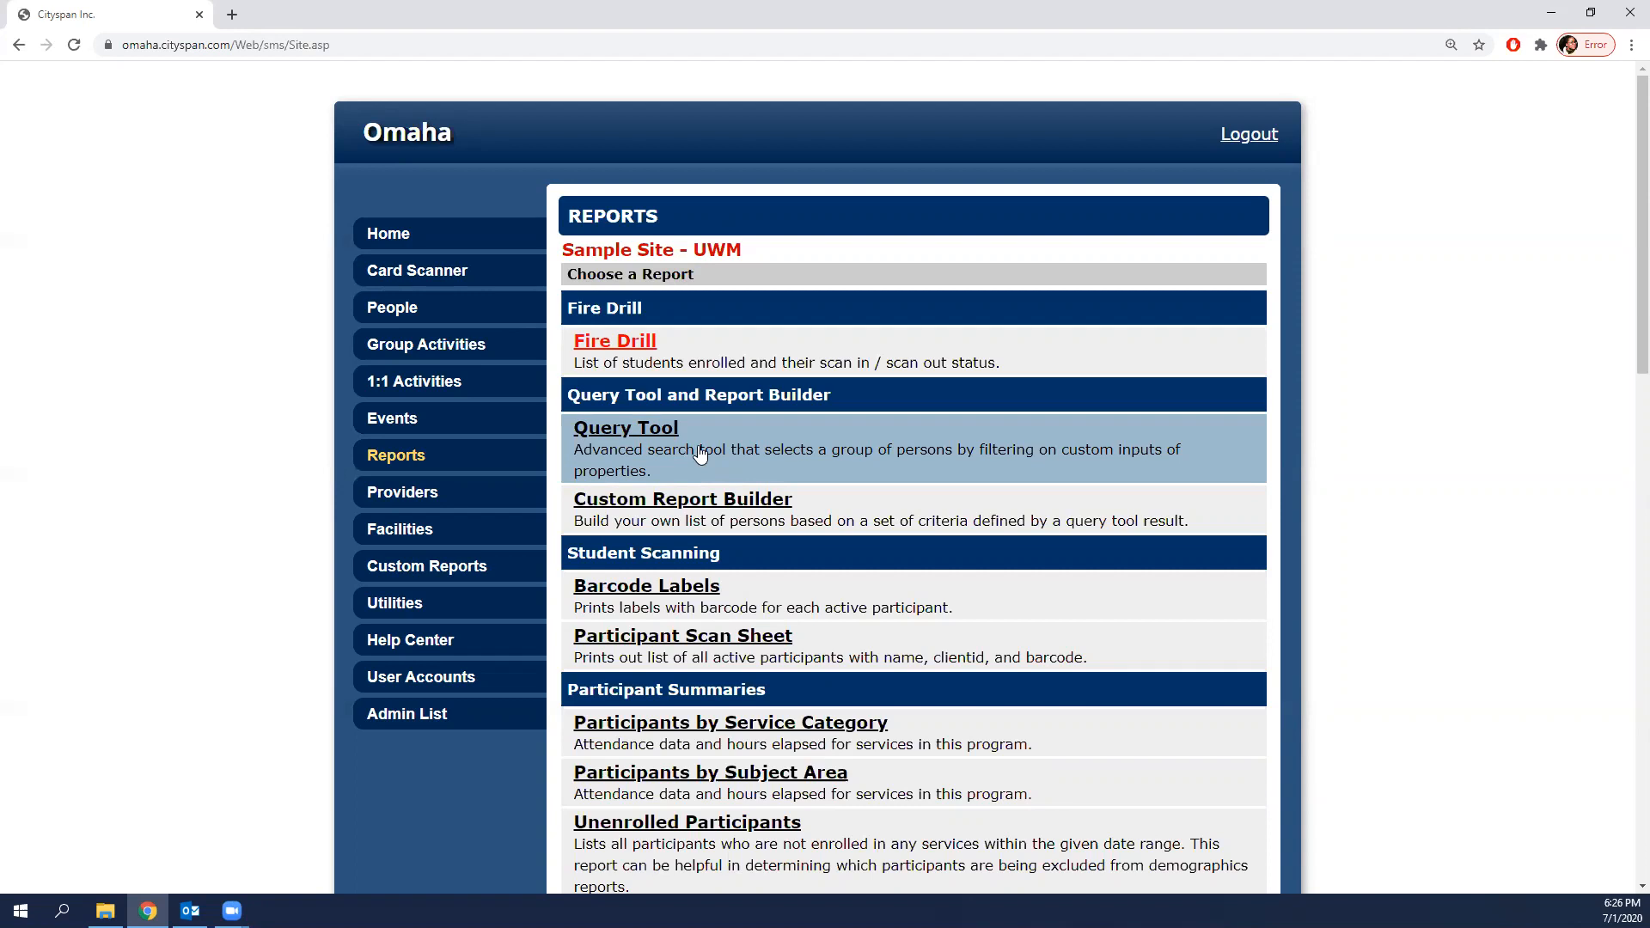
{"action": "left_click", "coordinate": [643, 436]}
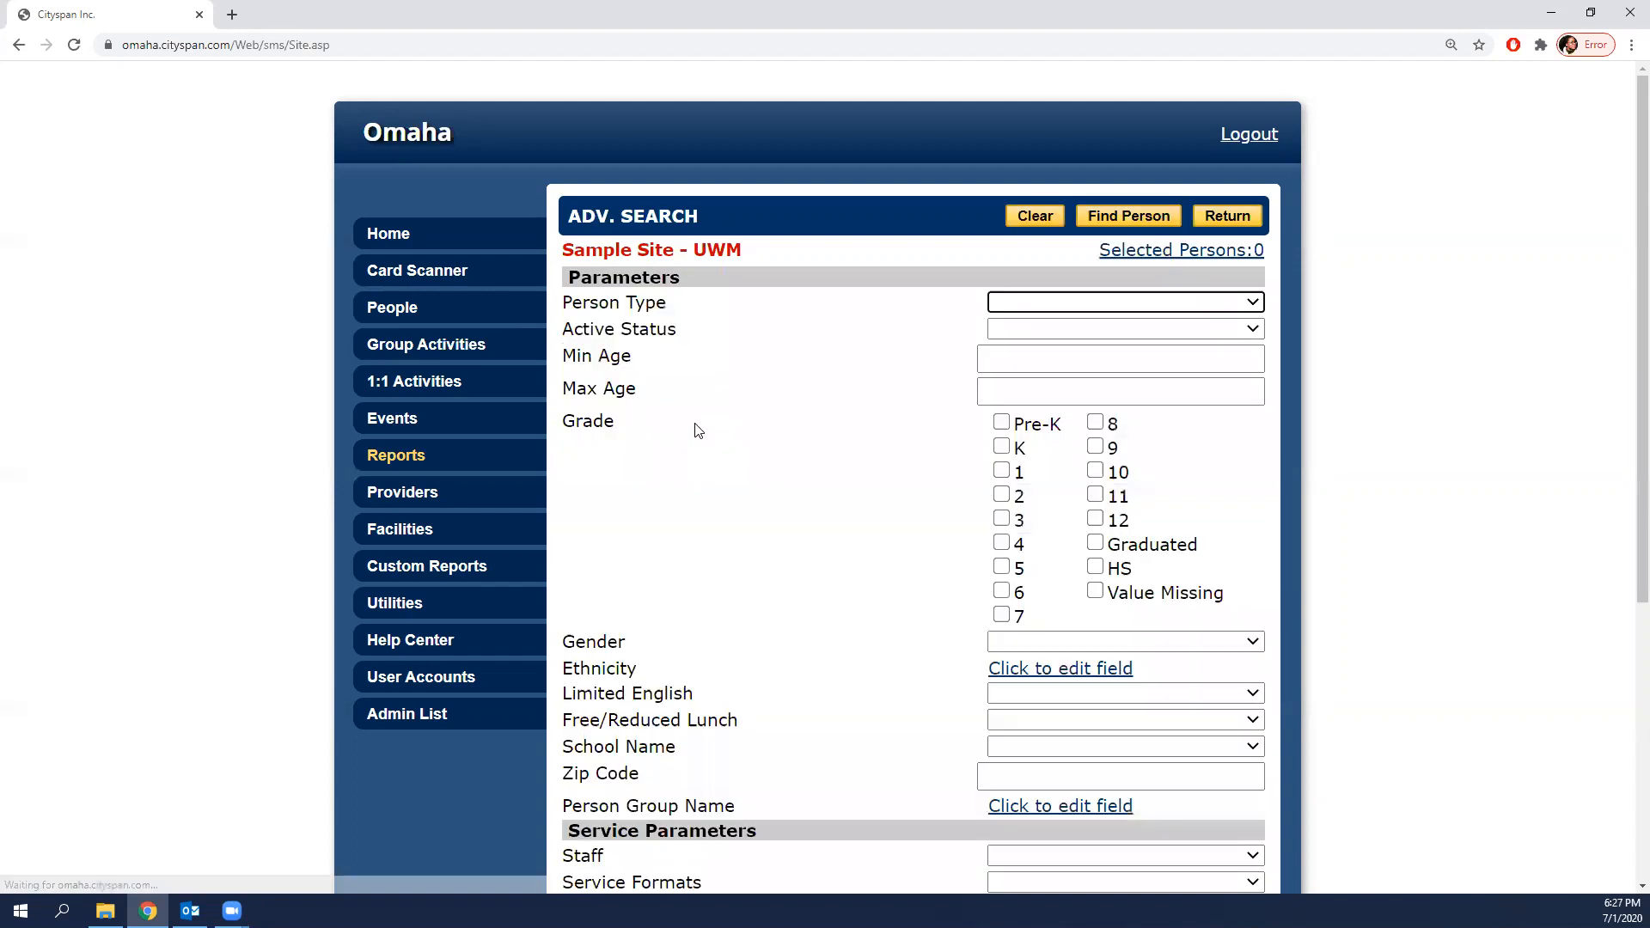
{"action": "left_click", "coordinate": [1096, 305]}
{"action": "left_click", "coordinate": [1092, 335]}
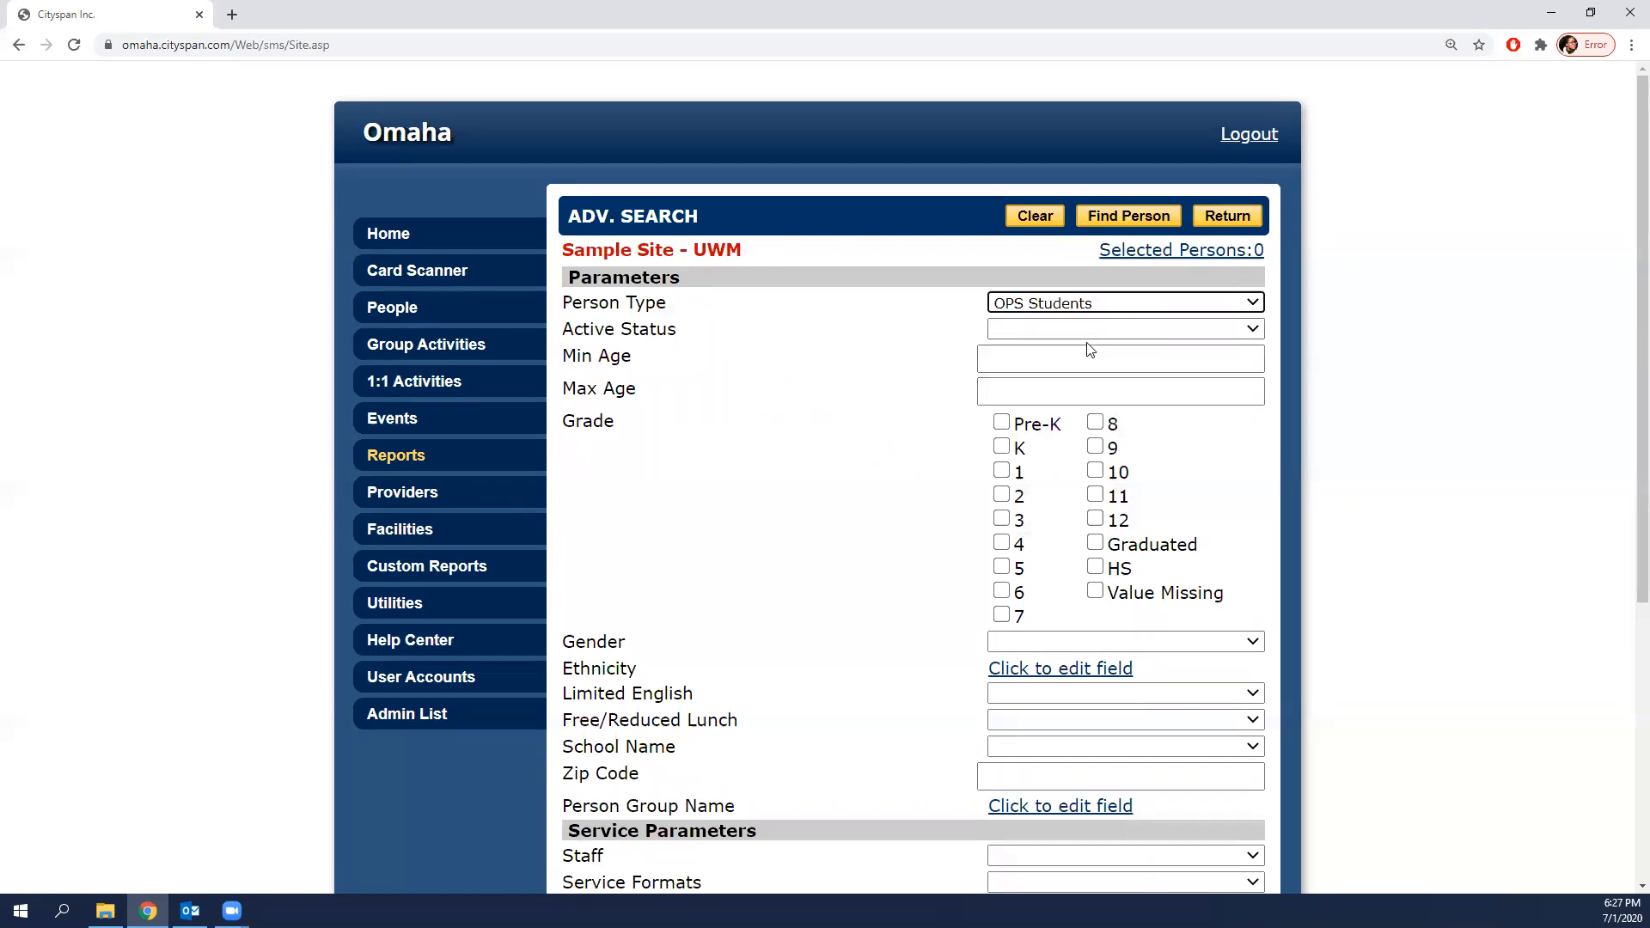
{"action": "left_click", "coordinate": [1095, 339]}
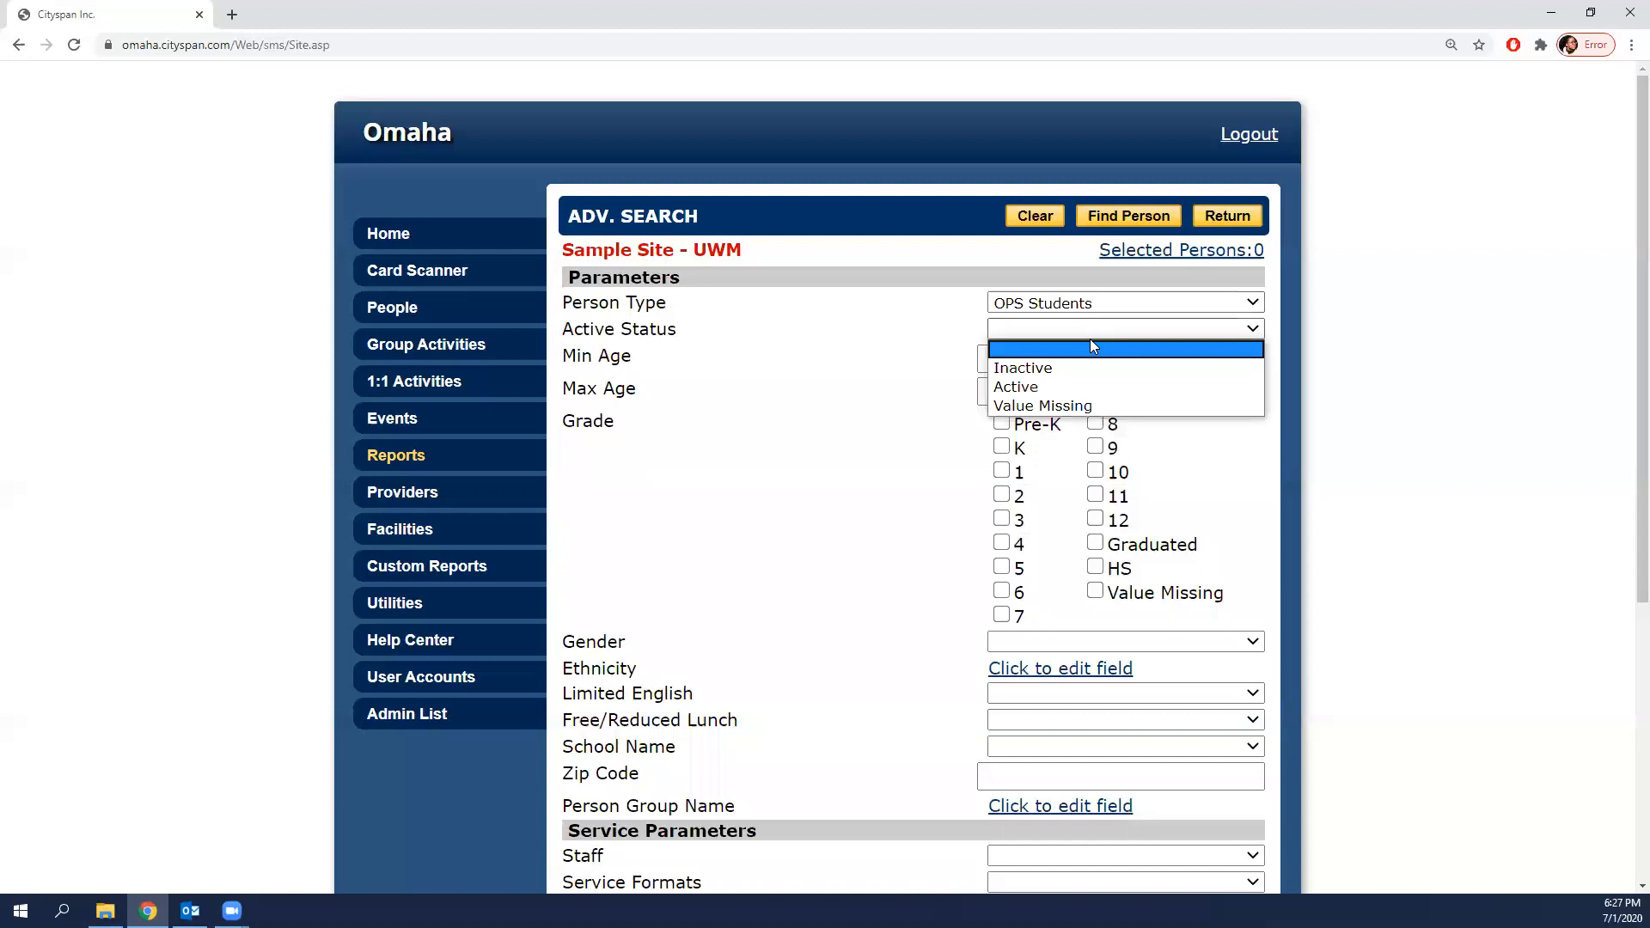
{"action": "left_click", "coordinate": [1078, 383]}
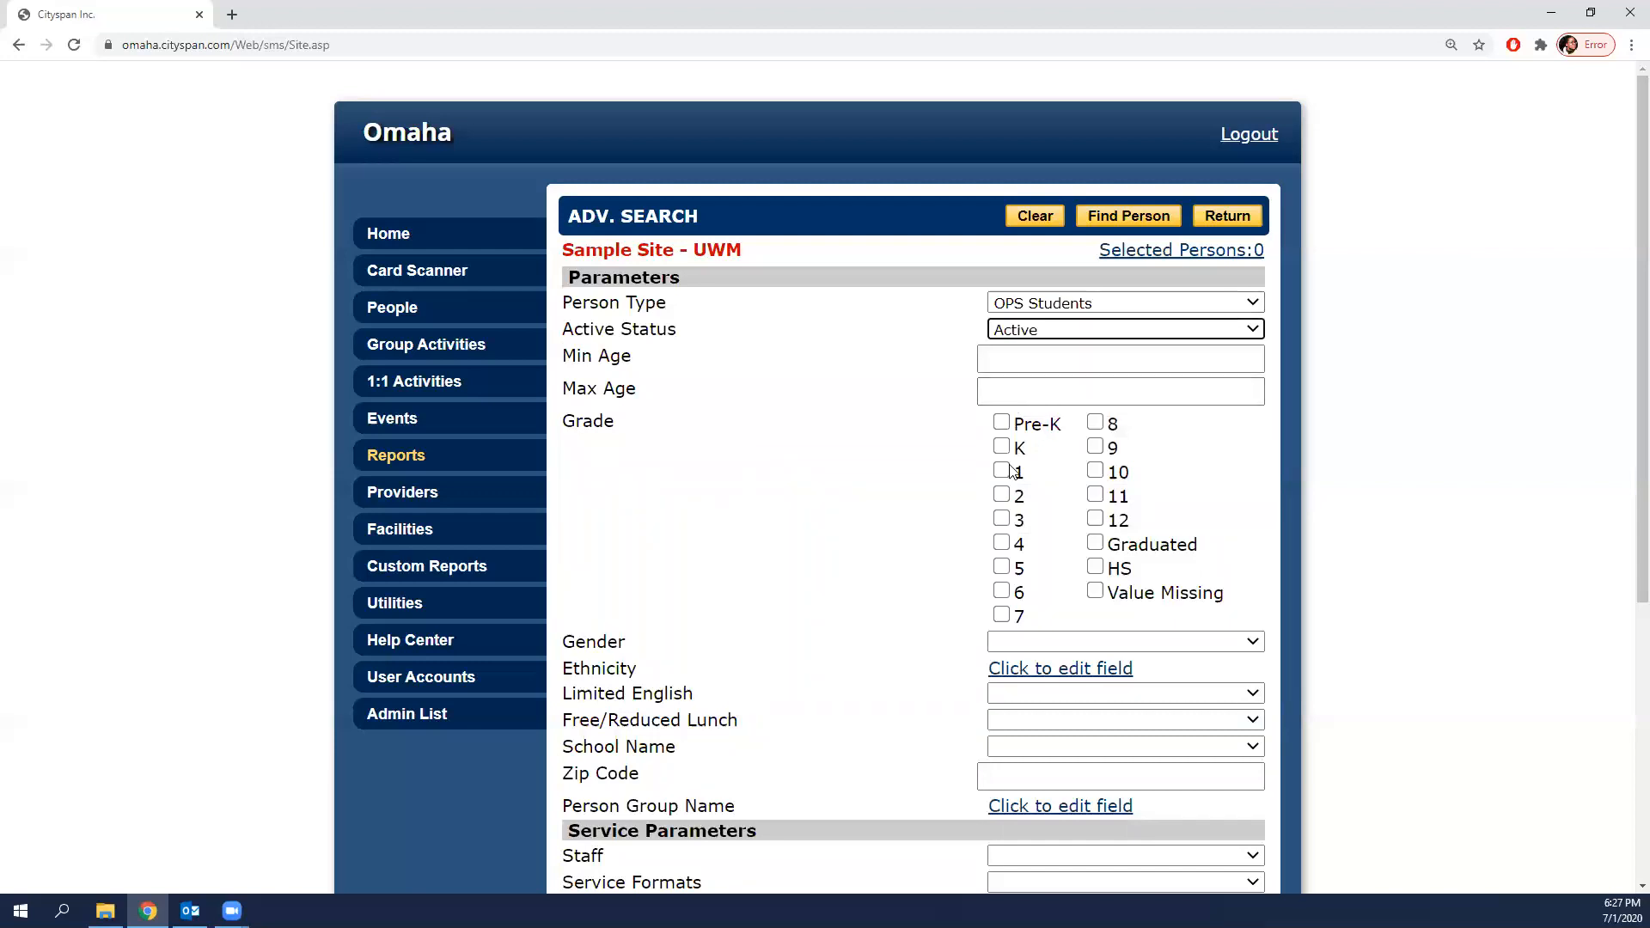
- Limit the query to grade 7 and gender Female
{"action": "scroll", "coordinate": [987, 539], "scroll_direction": "down", "scroll_amount": 1}
{"action": "left_click", "coordinate": [1001, 530]}
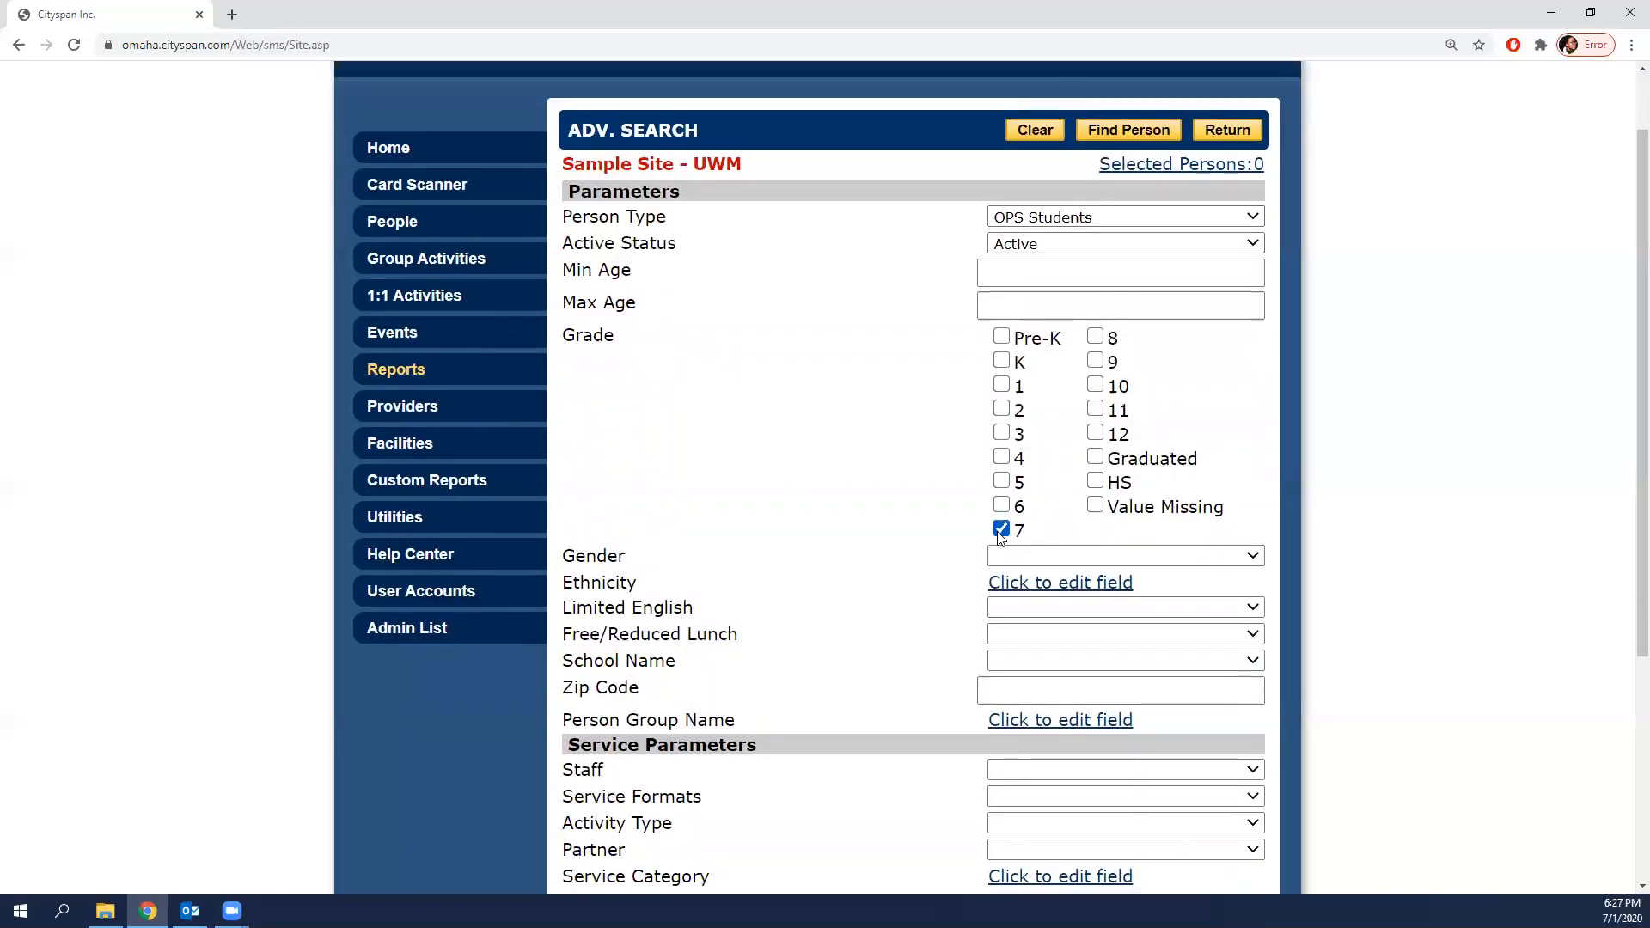
{"action": "left_click", "coordinate": [1020, 559]}
{"action": "left_click", "coordinate": [1020, 594]}
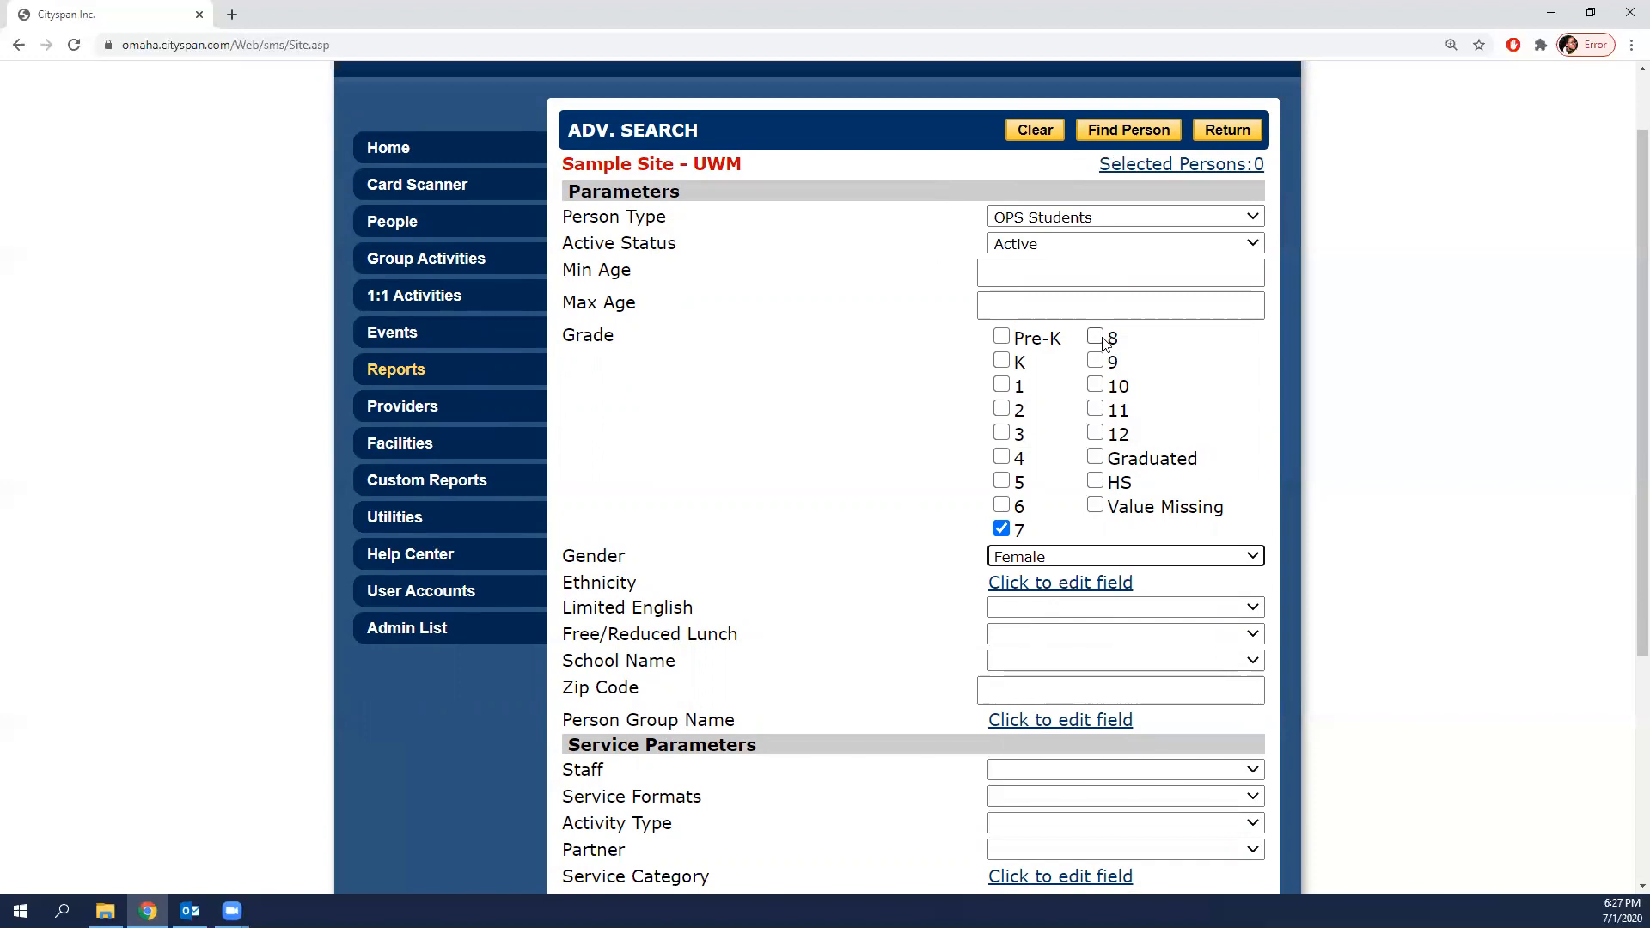
- Run the person search with these criteria and return to the list of reports
{"action": "left_click", "coordinate": [1102, 130]}
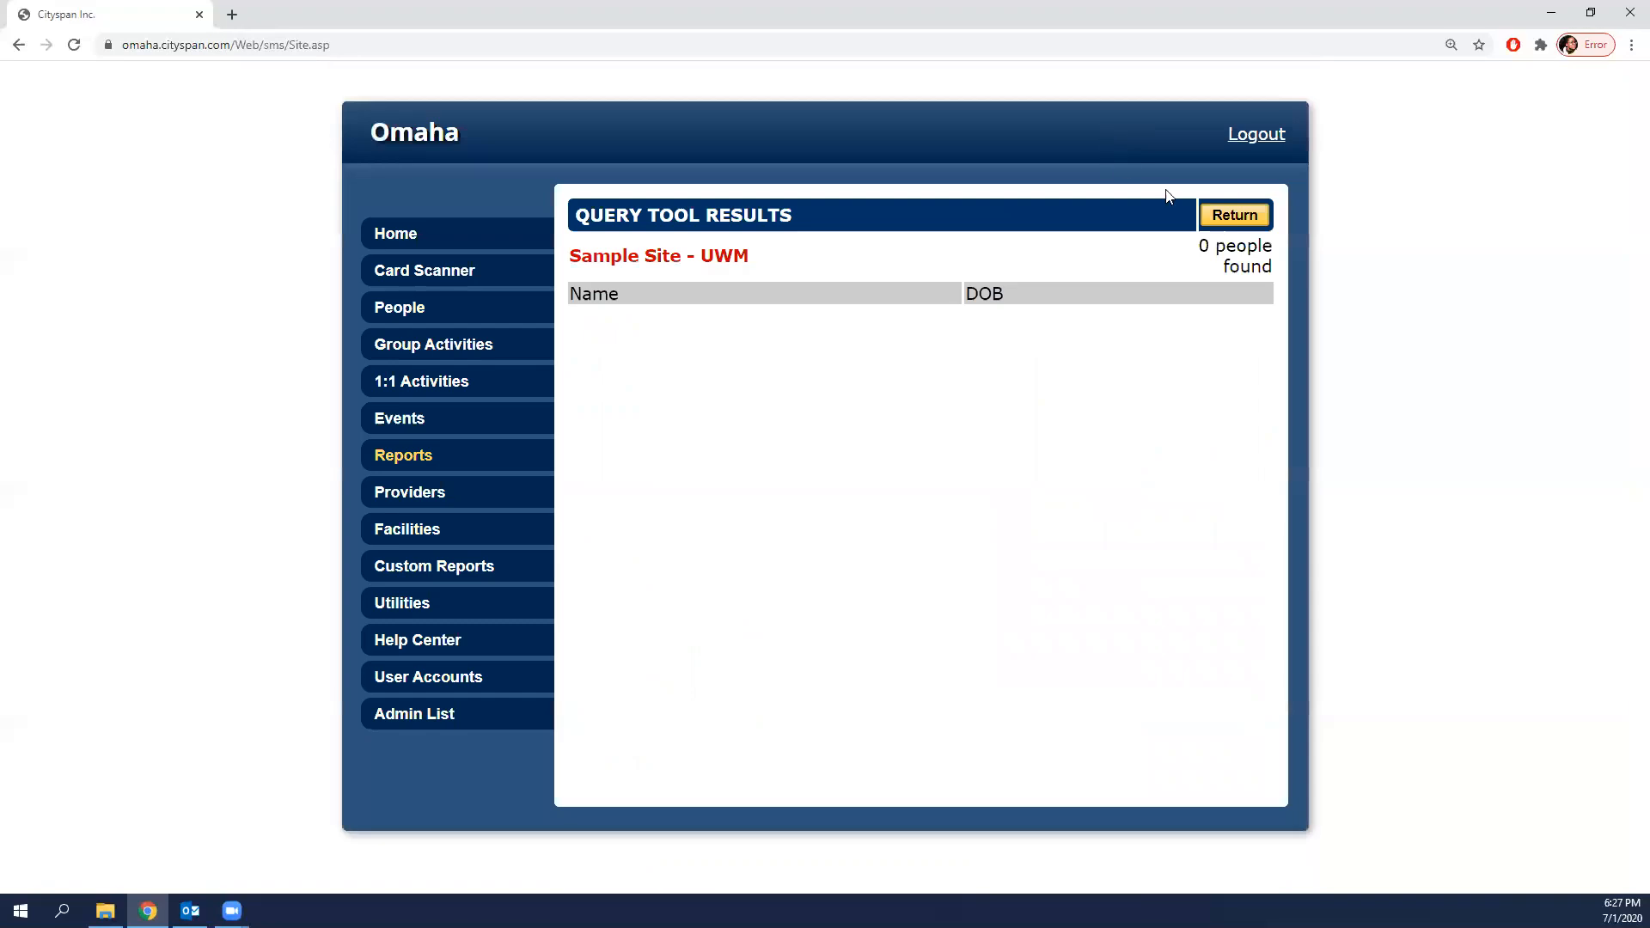
{"action": "left_click", "coordinate": [1221, 216]}
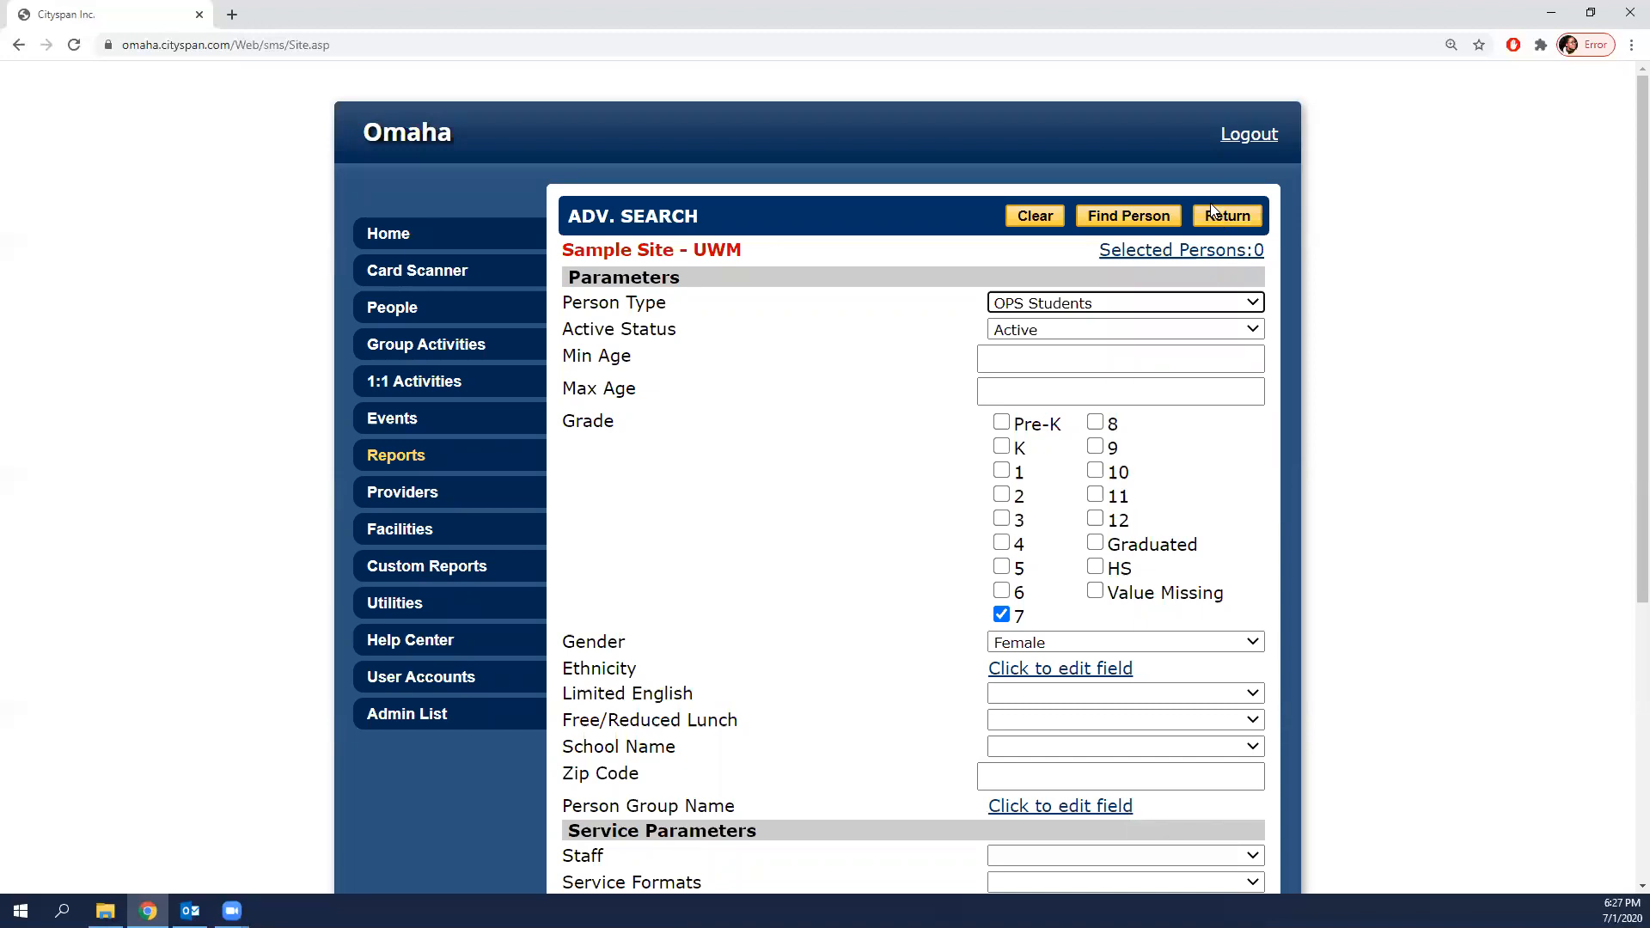
{"action": "left_click", "coordinate": [1232, 221]}
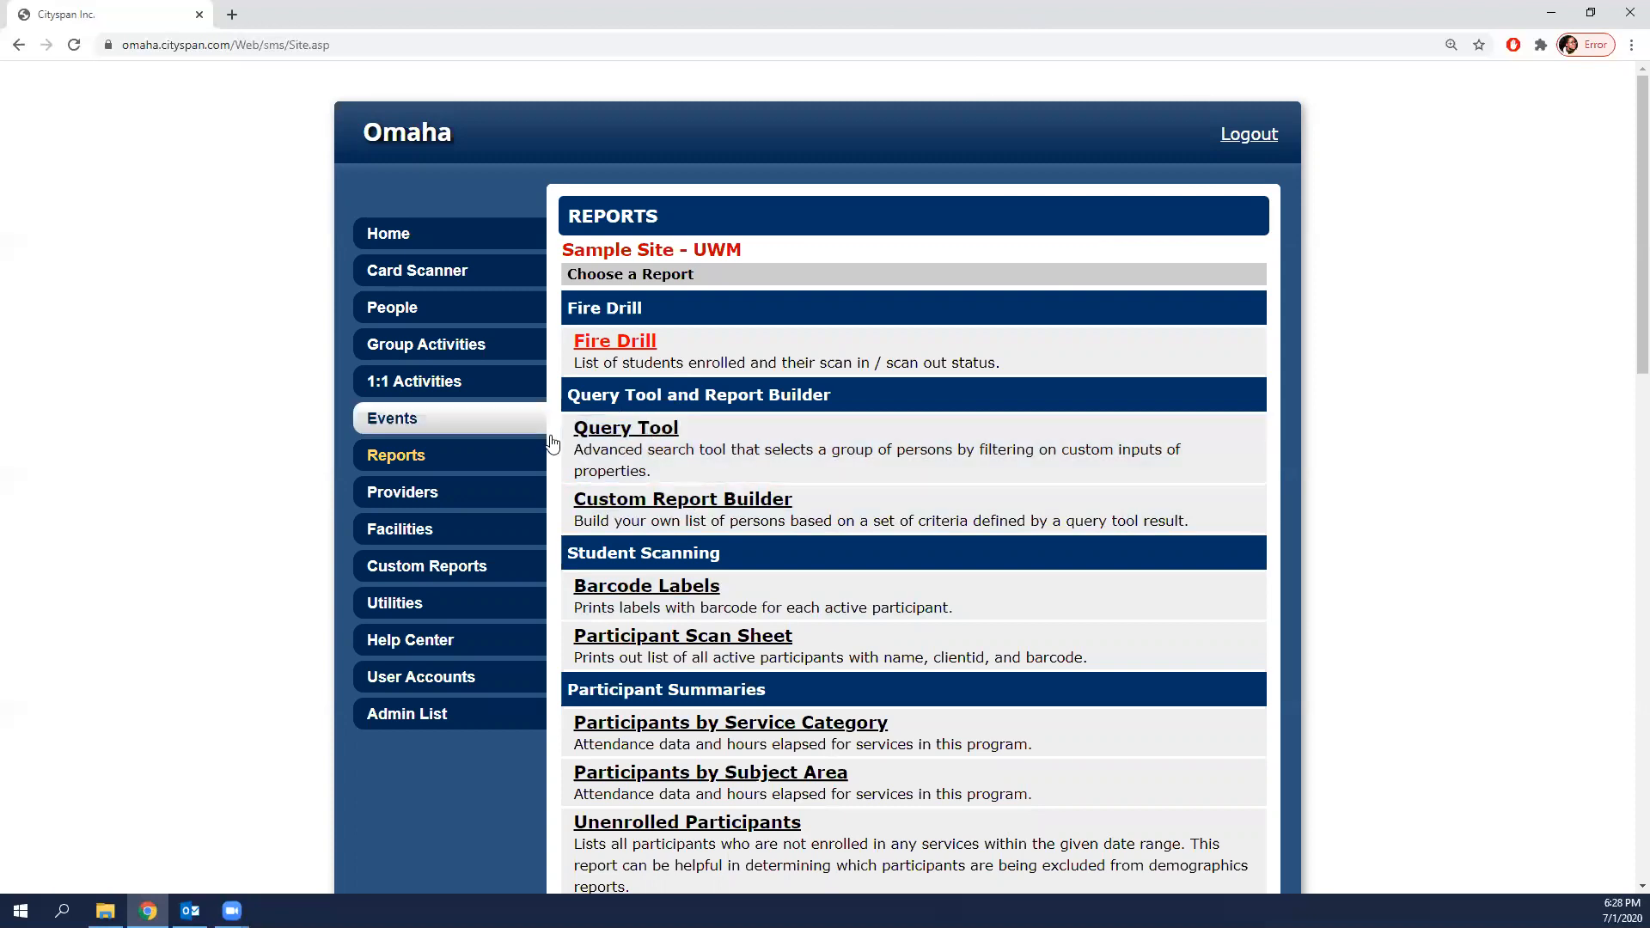
- Start a Custom Report Builder report for OPS Students and use the Query Tool results as its result set
{"action": "left_click", "coordinate": [786, 506]}
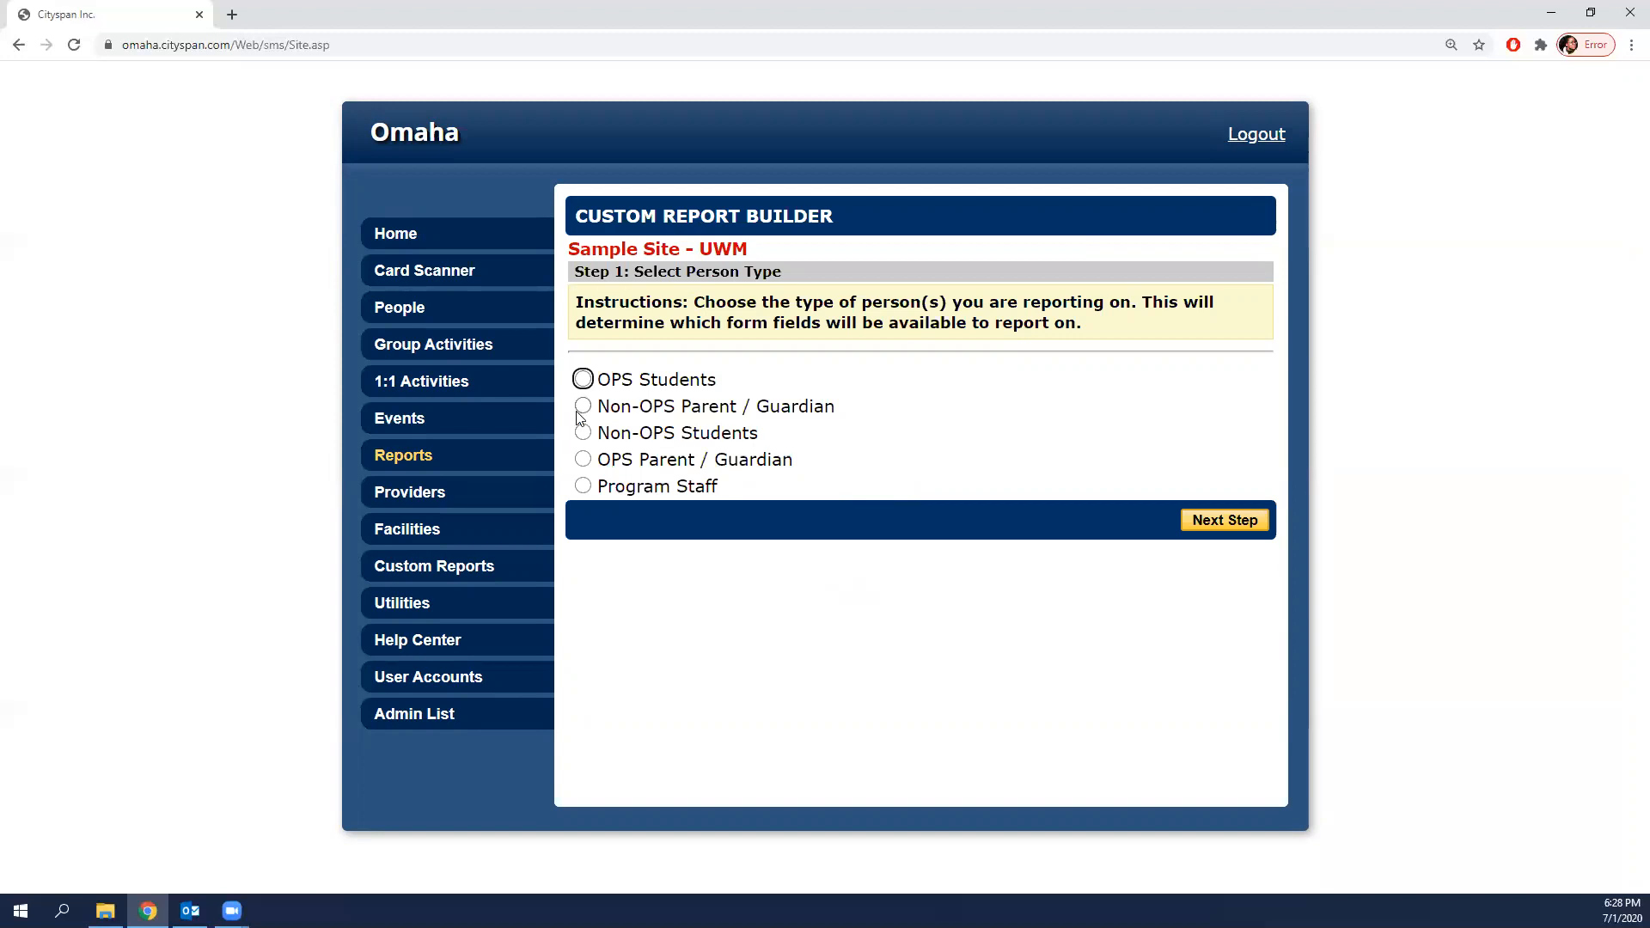
{"action": "left_click", "coordinate": [582, 379]}
{"action": "left_click", "coordinate": [1240, 520]}
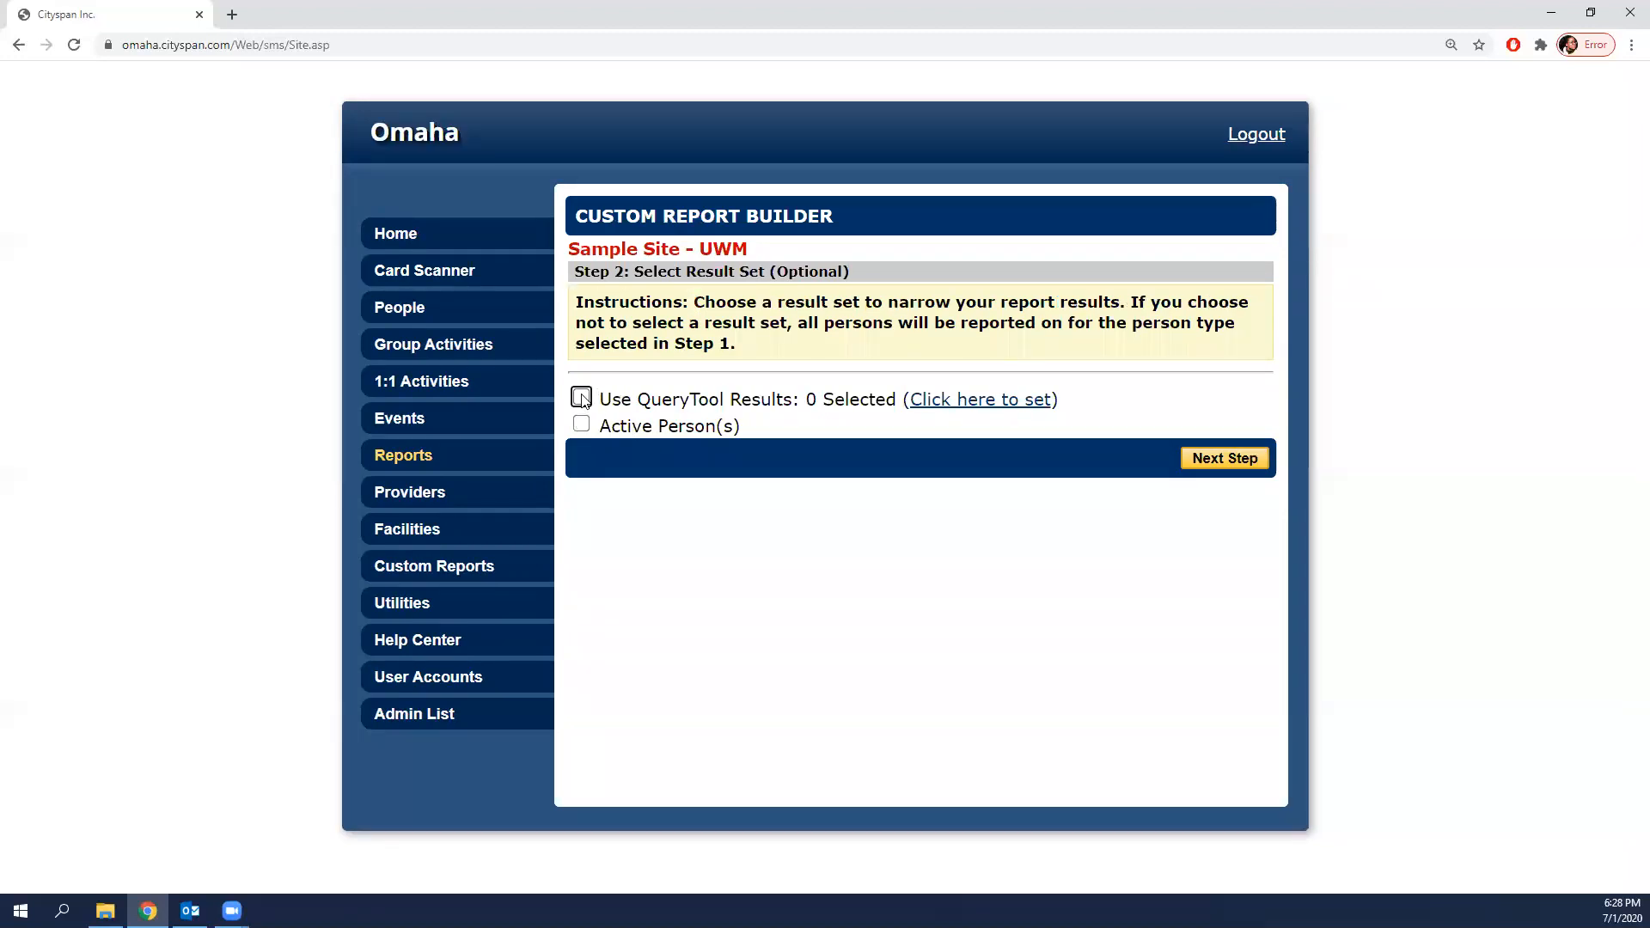
{"action": "left_click", "coordinate": [582, 397]}
{"action": "left_click", "coordinate": [1223, 457]}
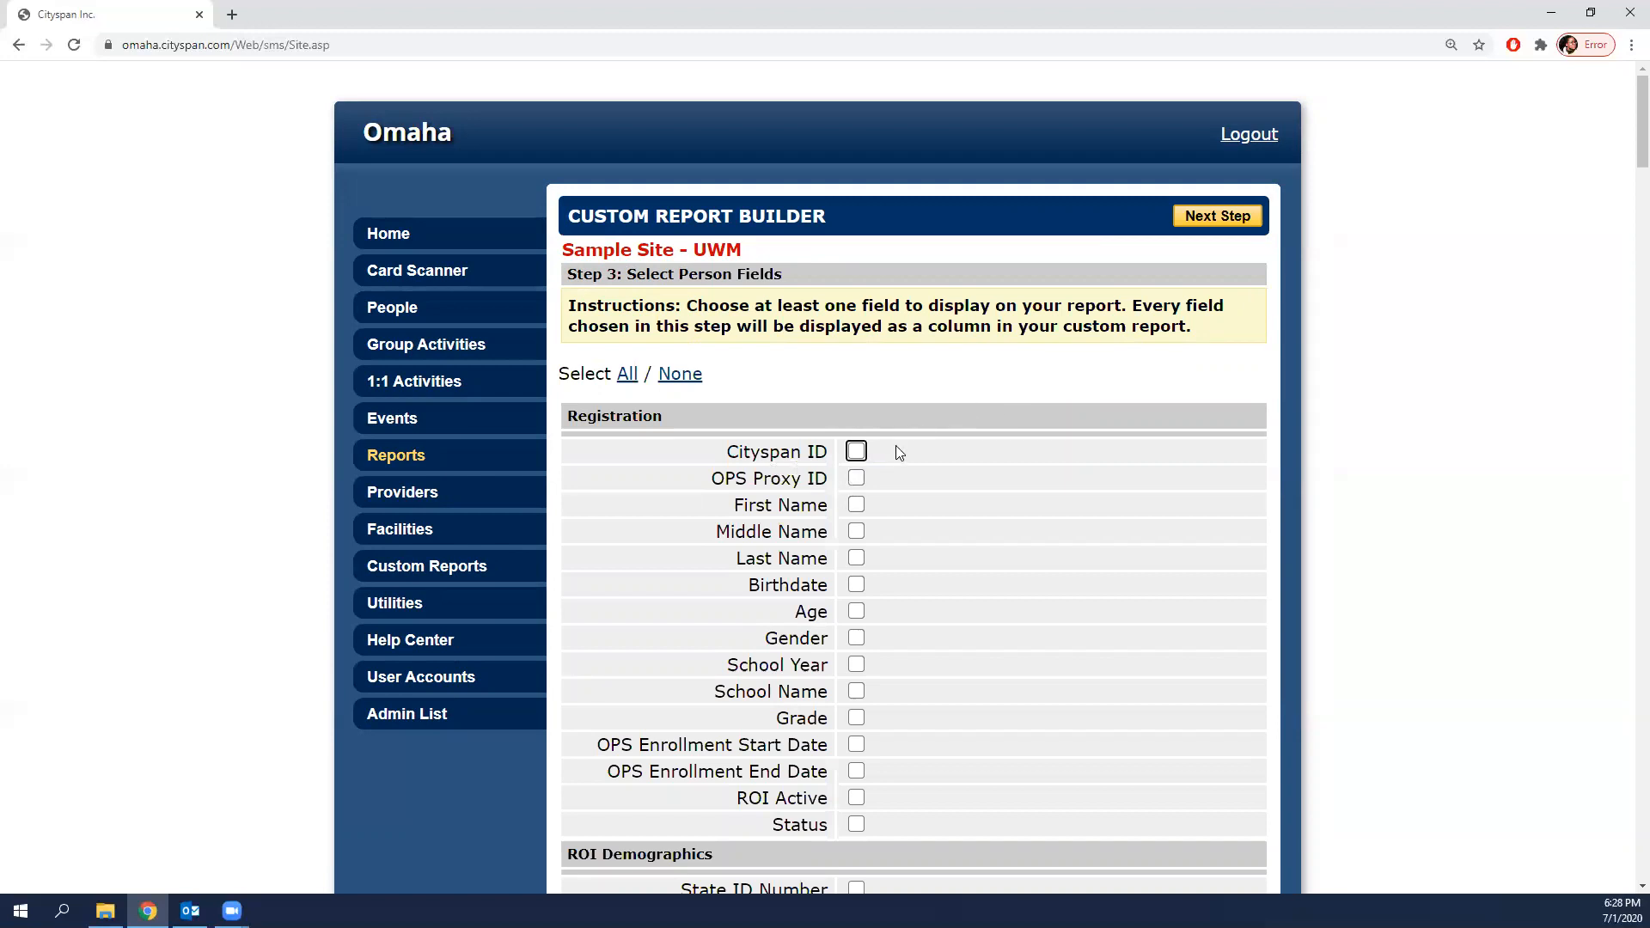
- Include the First Name, Last Name, Gender and Grade fields from the Registration section in the report
{"action": "left_click", "coordinate": [855, 506]}
{"action": "left_click", "coordinate": [856, 559]}
{"action": "scroll", "coordinate": [772, 554], "scroll_direction": "down", "scroll_amount": 1}
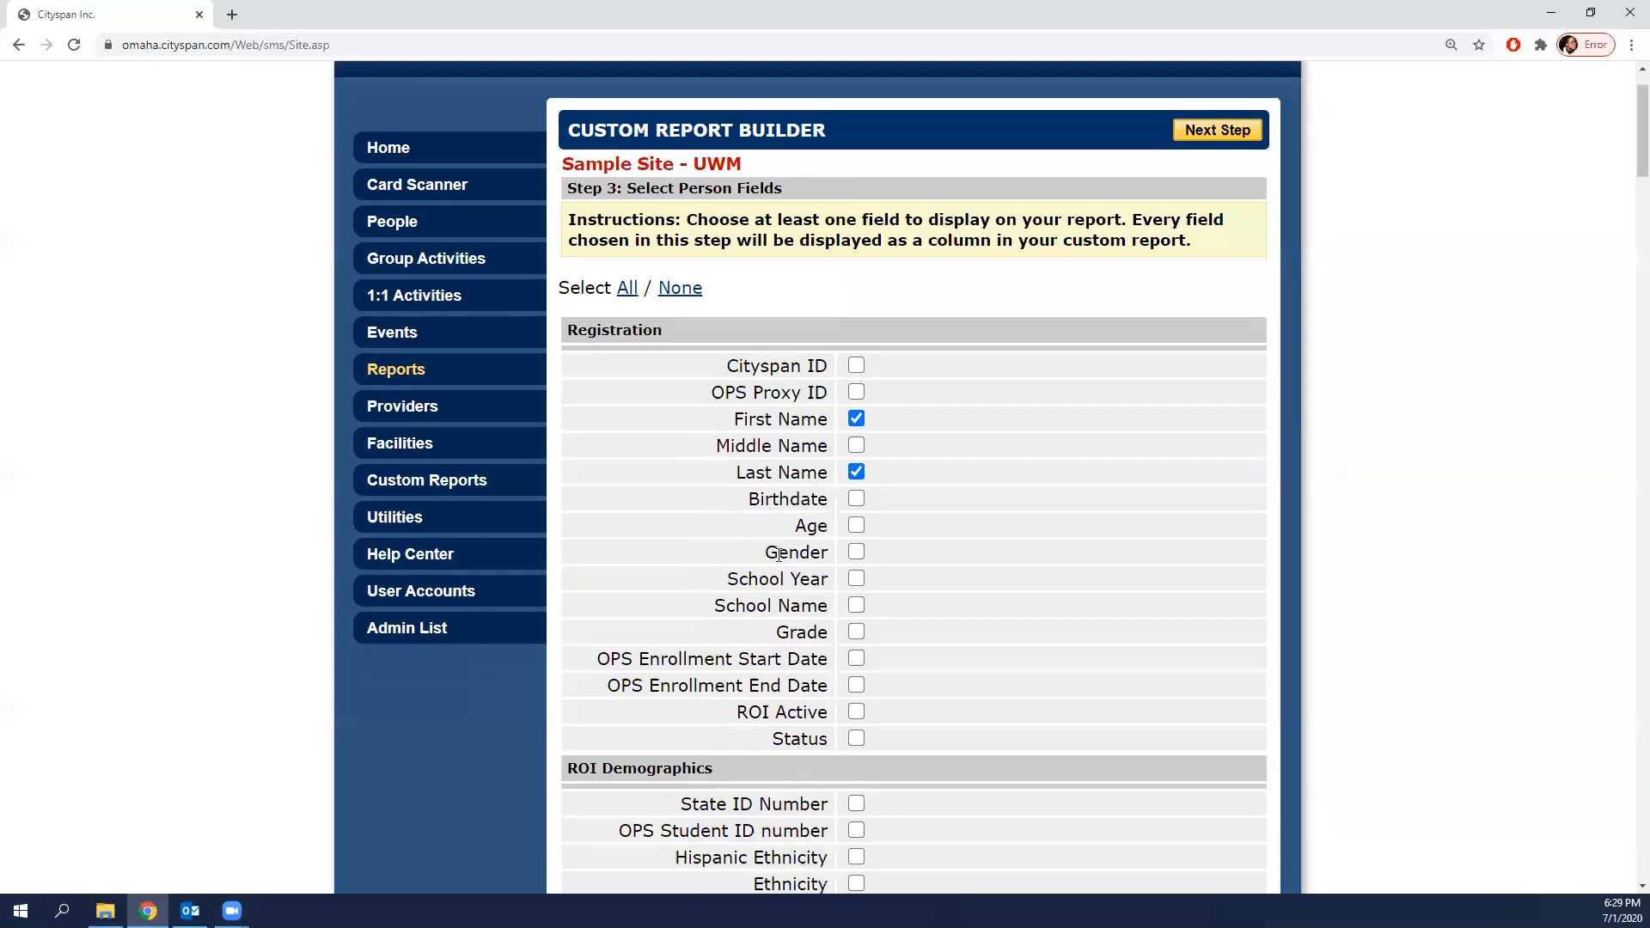
{"action": "left_click", "coordinate": [858, 554]}
{"action": "left_click", "coordinate": [857, 634]}
- Add the Phone Number field from the Address section and proceed to the report's output options
{"action": "scroll", "coordinate": [754, 652], "scroll_direction": "down", "scroll_amount": 3}
{"action": "scroll", "coordinate": [754, 651], "scroll_direction": "down", "scroll_amount": 3}
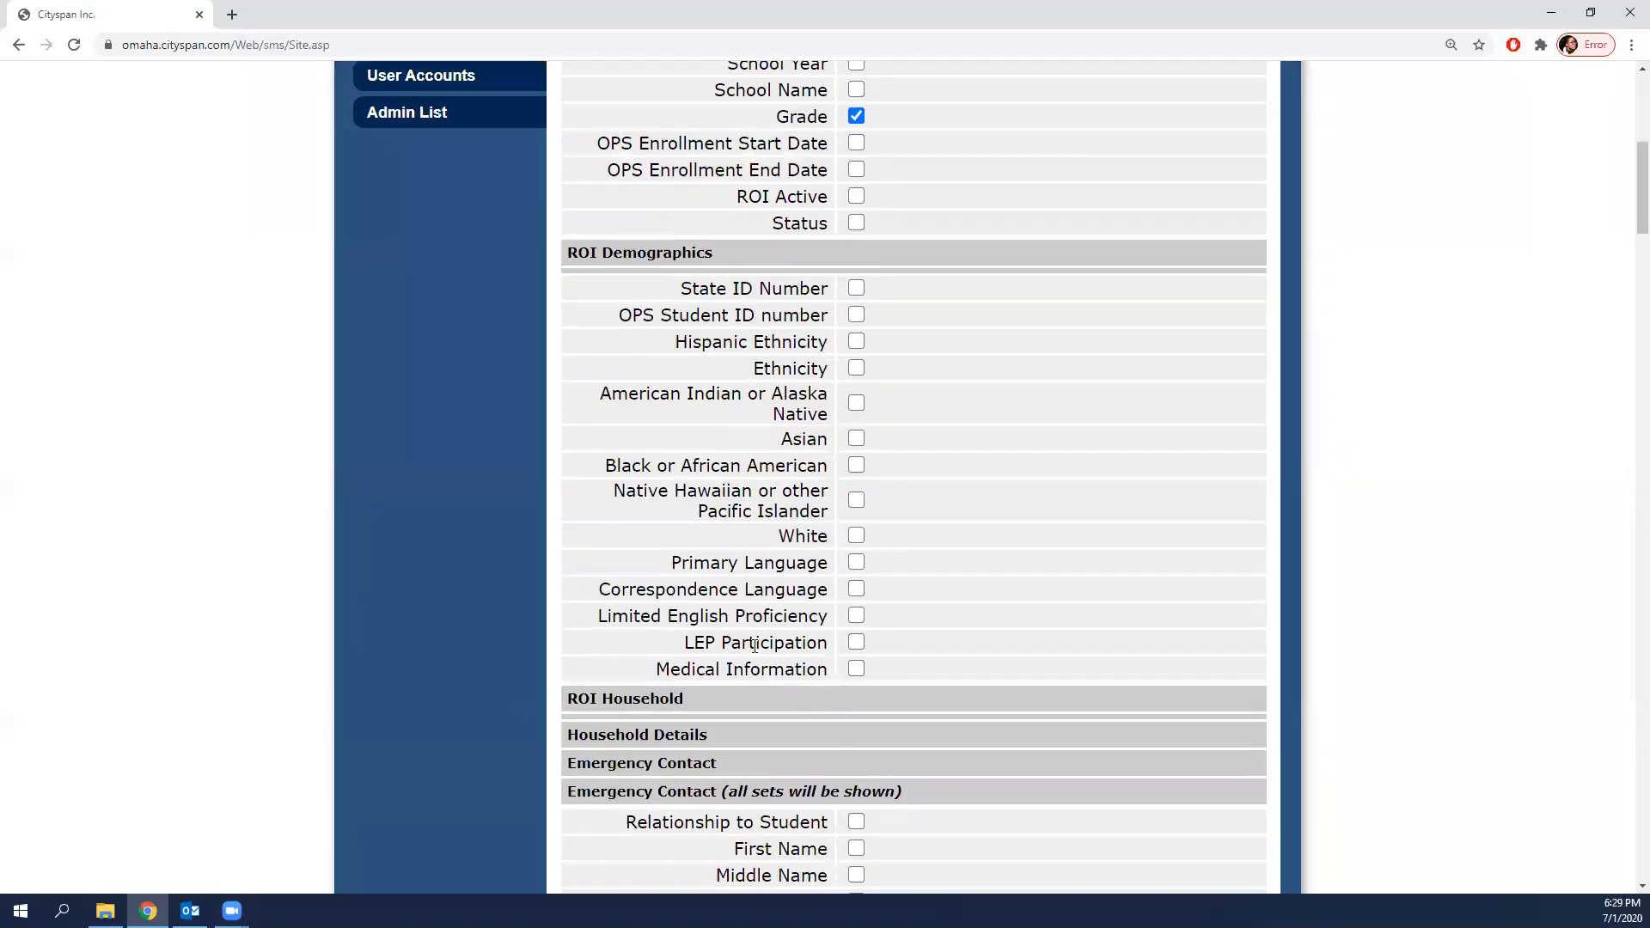
{"action": "scroll", "coordinate": [767, 640], "scroll_direction": "down", "scroll_amount": 4}
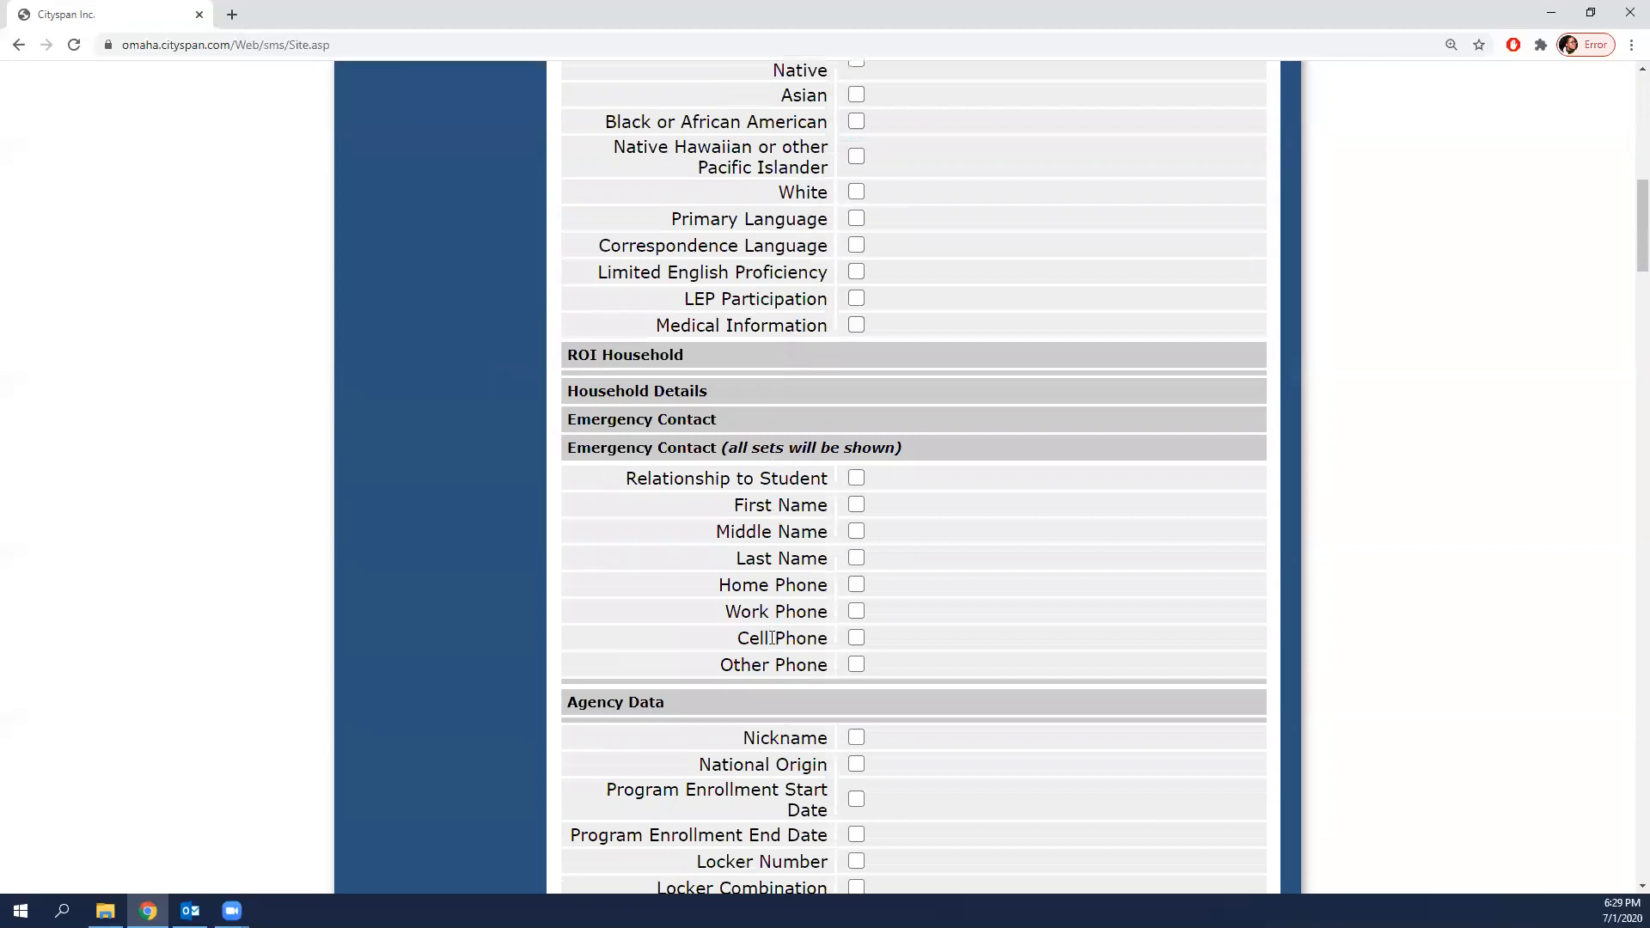
{"action": "scroll", "coordinate": [778, 629], "scroll_direction": "up", "scroll_amount": 1}
{"action": "scroll", "coordinate": [808, 670], "scroll_direction": "down", "scroll_amount": 3}
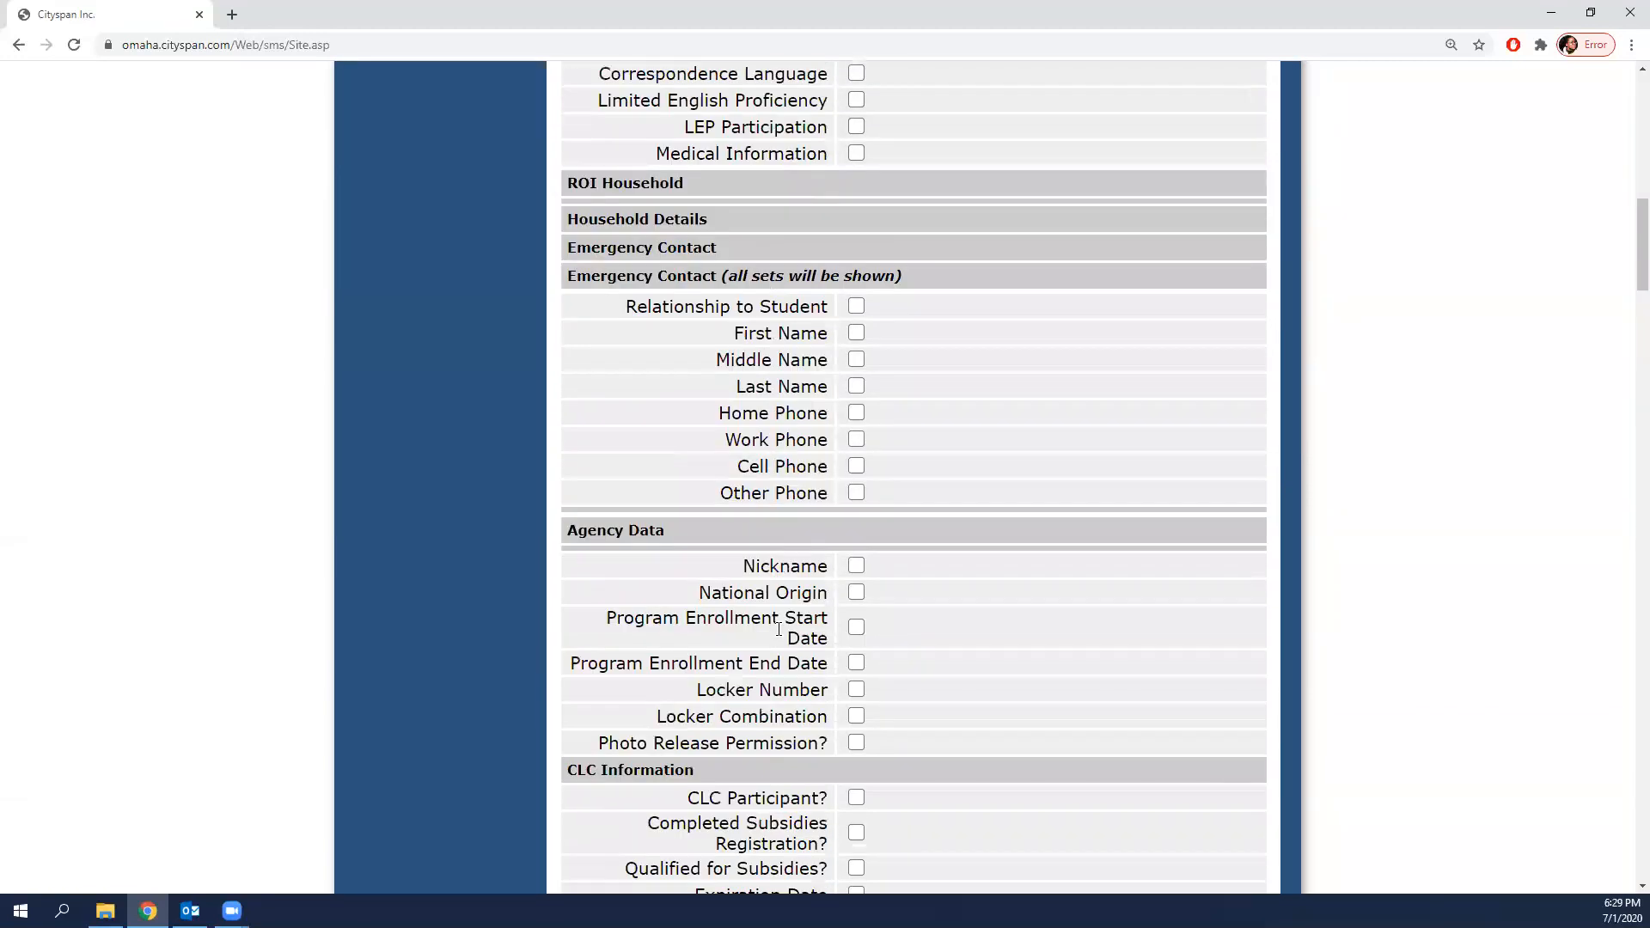
{"action": "scroll", "coordinate": [825, 464], "scroll_direction": "up", "scroll_amount": 2}
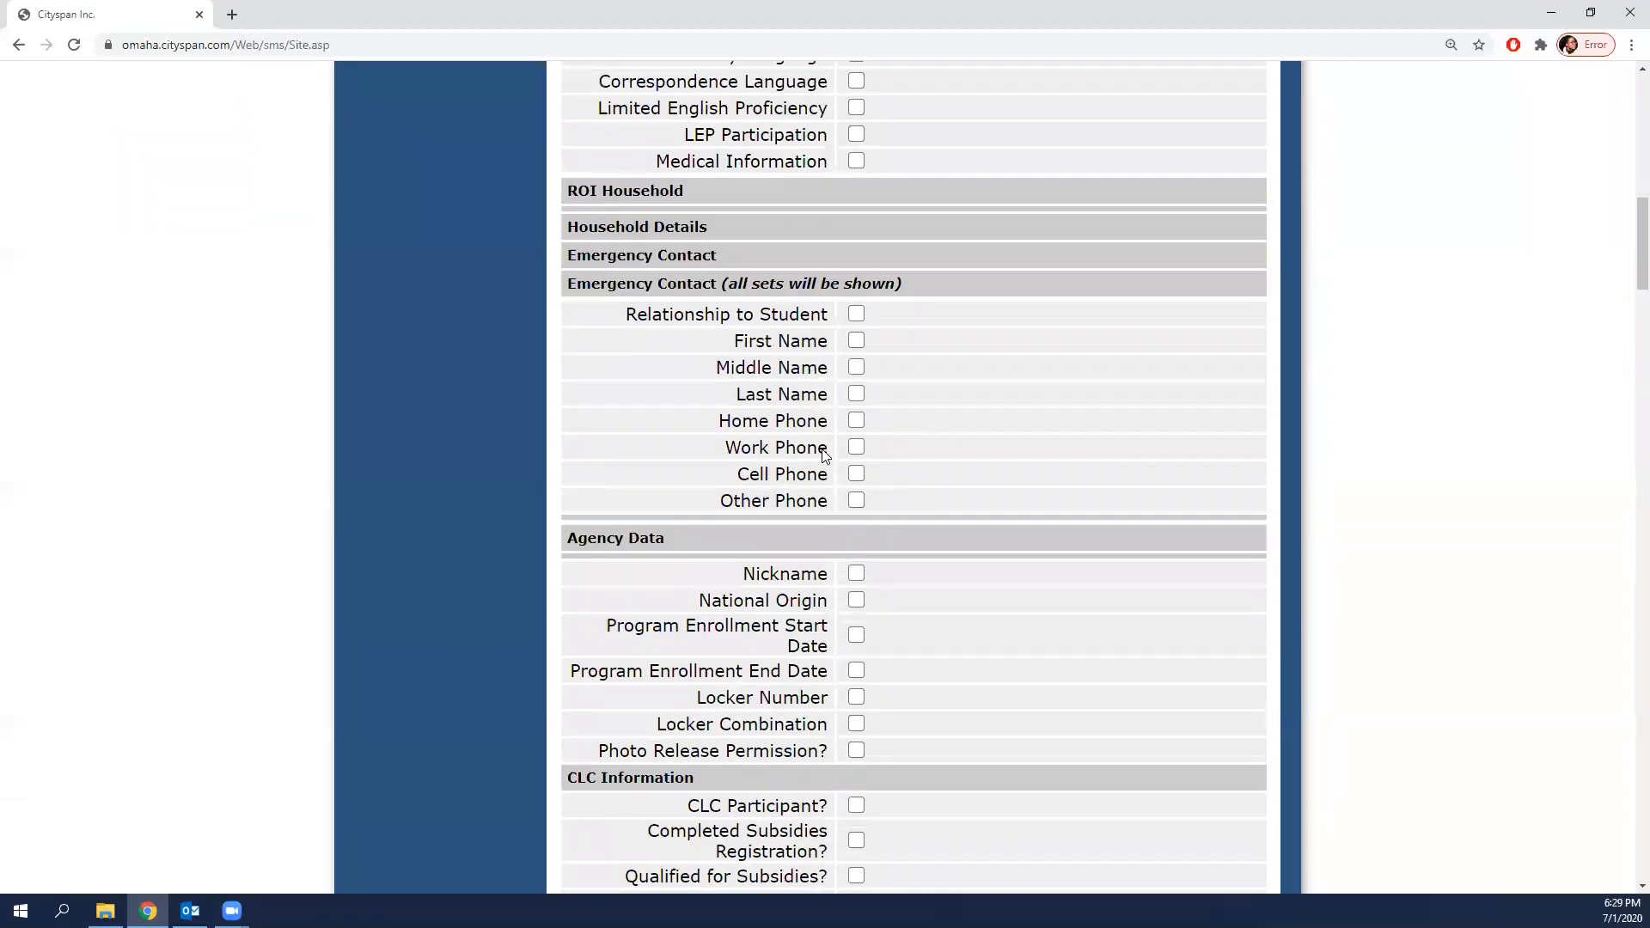
{"action": "scroll", "coordinate": [823, 451], "scroll_direction": "up", "scroll_amount": 4}
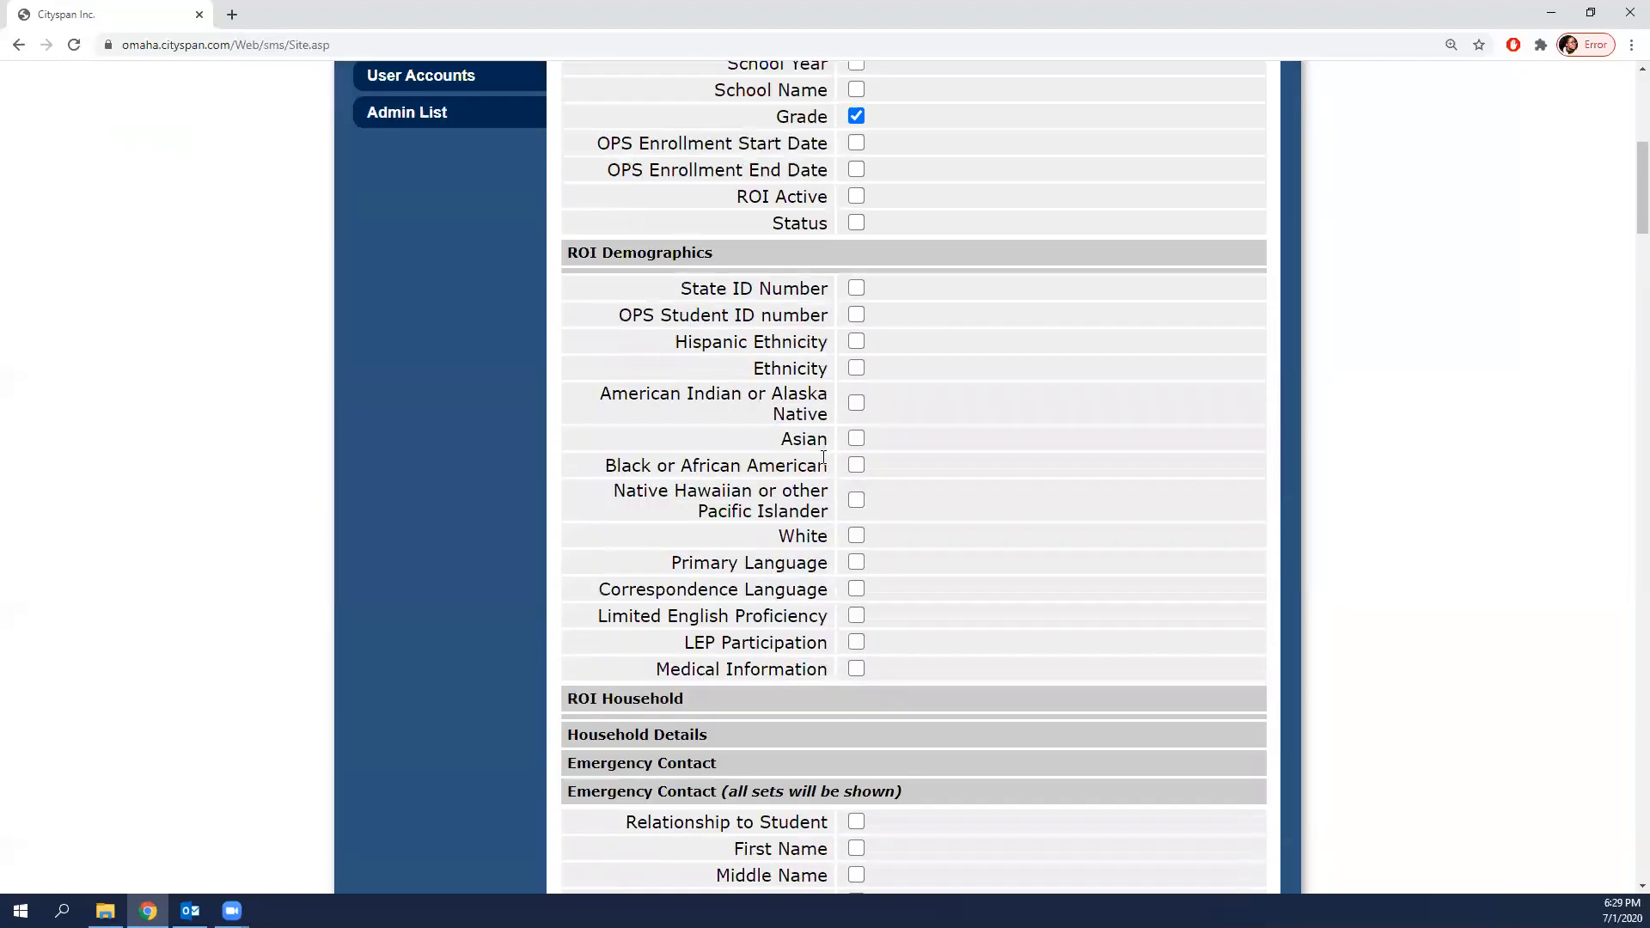
{"action": "scroll", "coordinate": [825, 458], "scroll_direction": "down", "scroll_amount": 5}
{"action": "scroll", "coordinate": [825, 458], "scroll_direction": "down", "scroll_amount": 7}
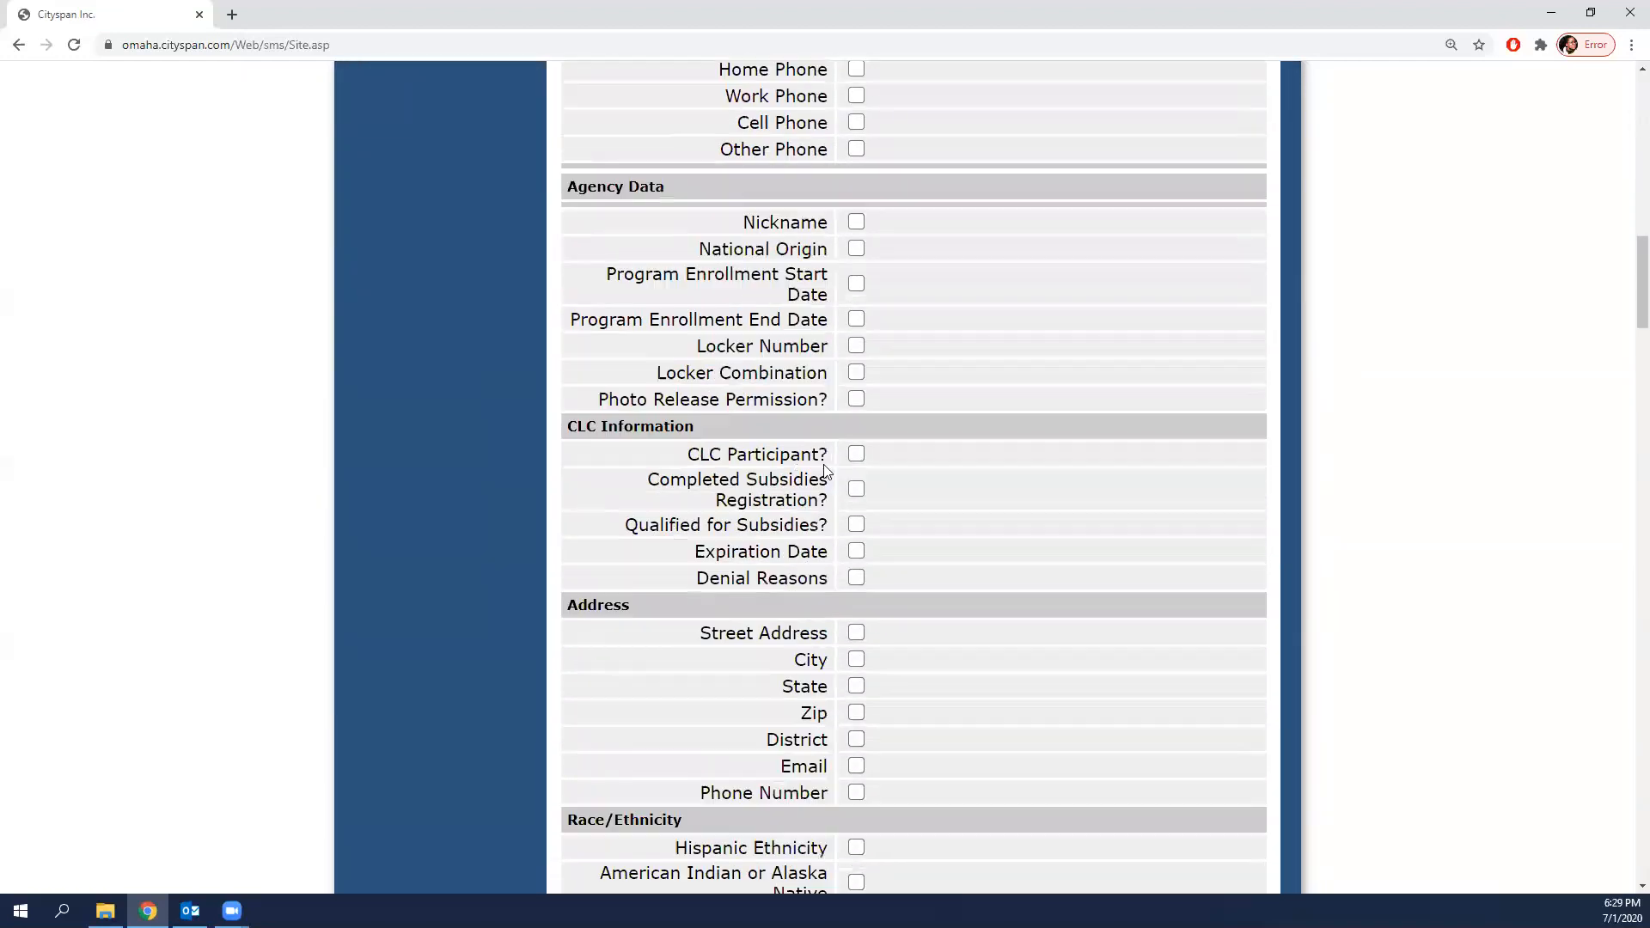
{"action": "left_click", "coordinate": [855, 620]}
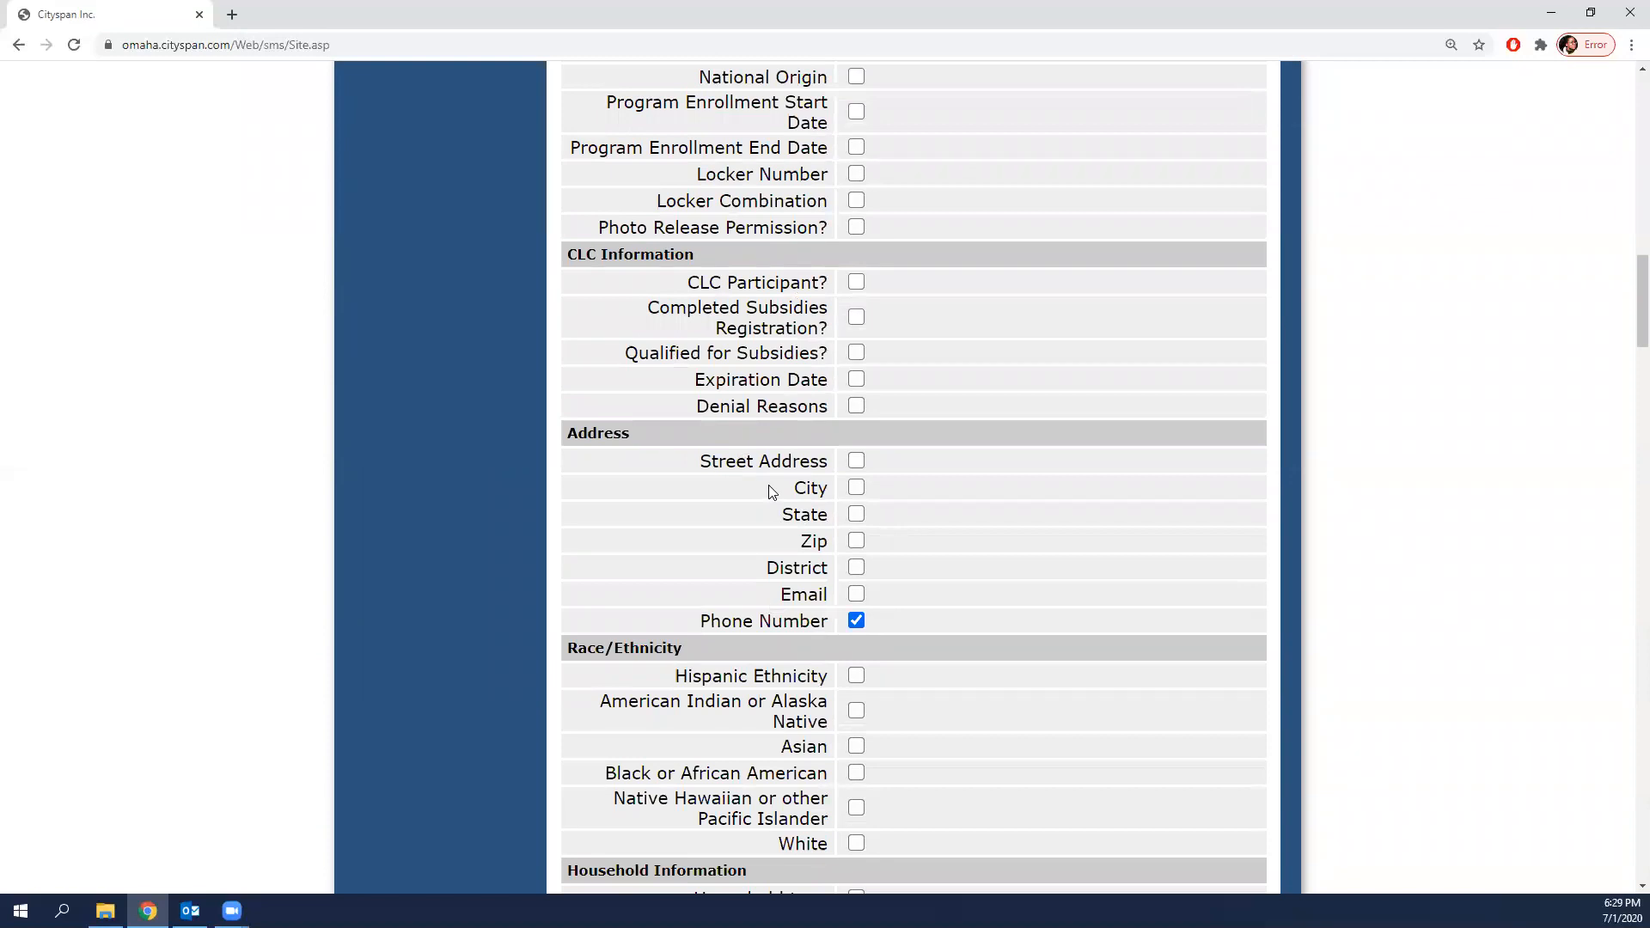
{"action": "scroll", "coordinate": [770, 485], "scroll_direction": "up", "scroll_amount": 14}
{"action": "scroll", "coordinate": [855, 435], "scroll_direction": "up", "scroll_amount": 5}
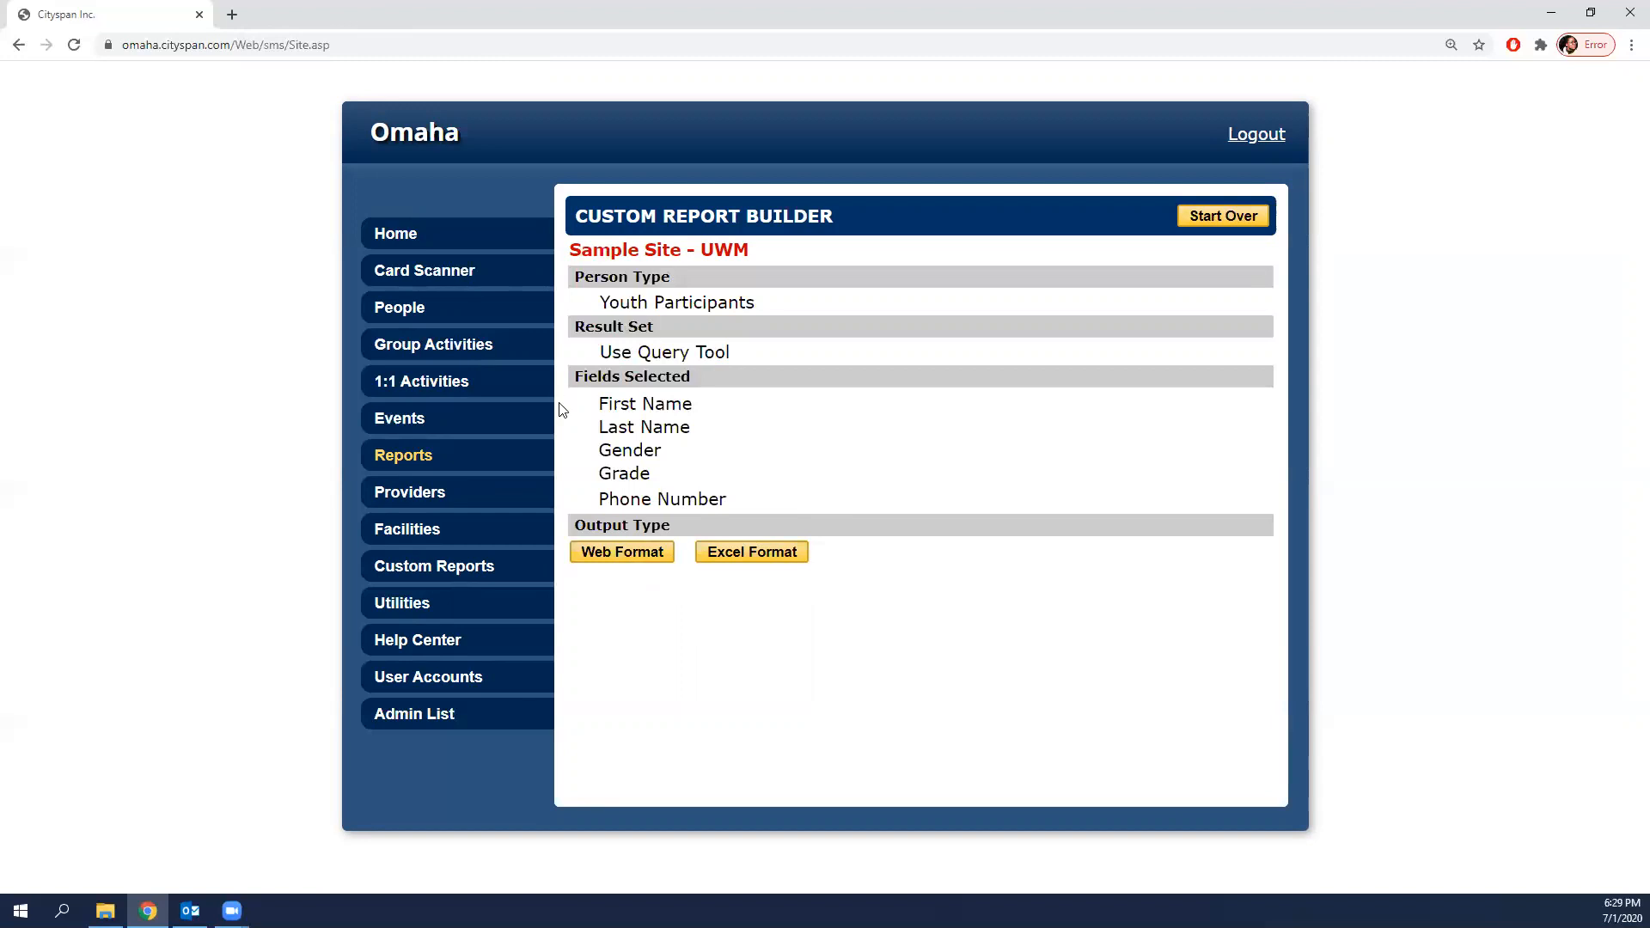
- Generate the custom report in web format and return to the report builder page
{"action": "left_click", "coordinate": [646, 557]}
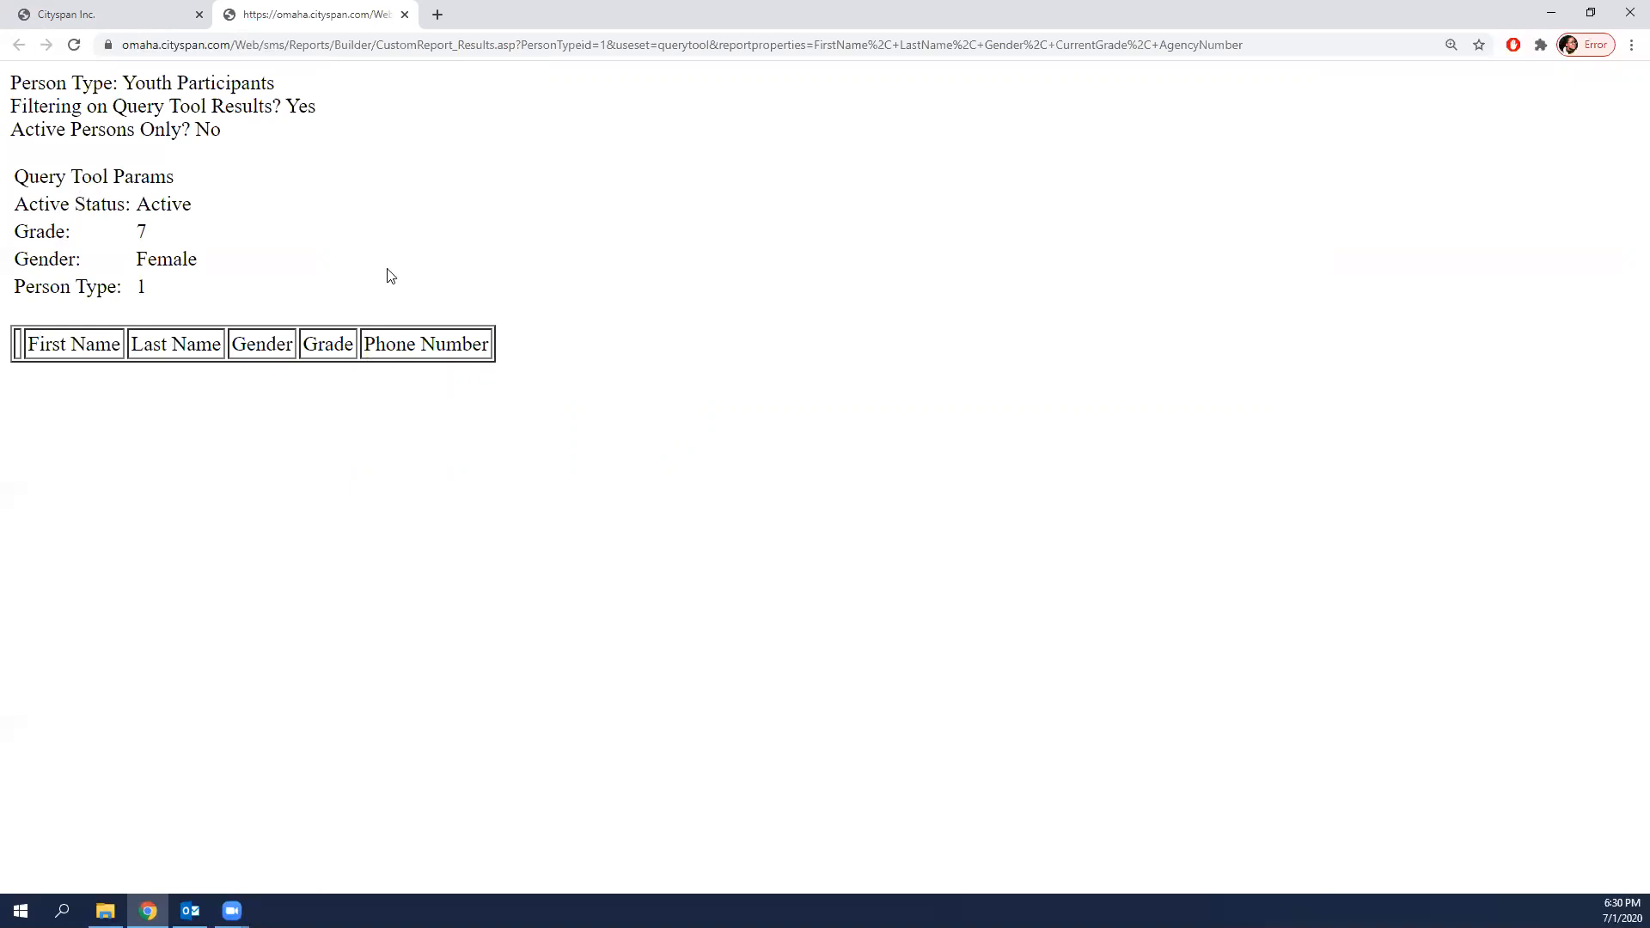
{"action": "left_click", "coordinate": [150, 12]}
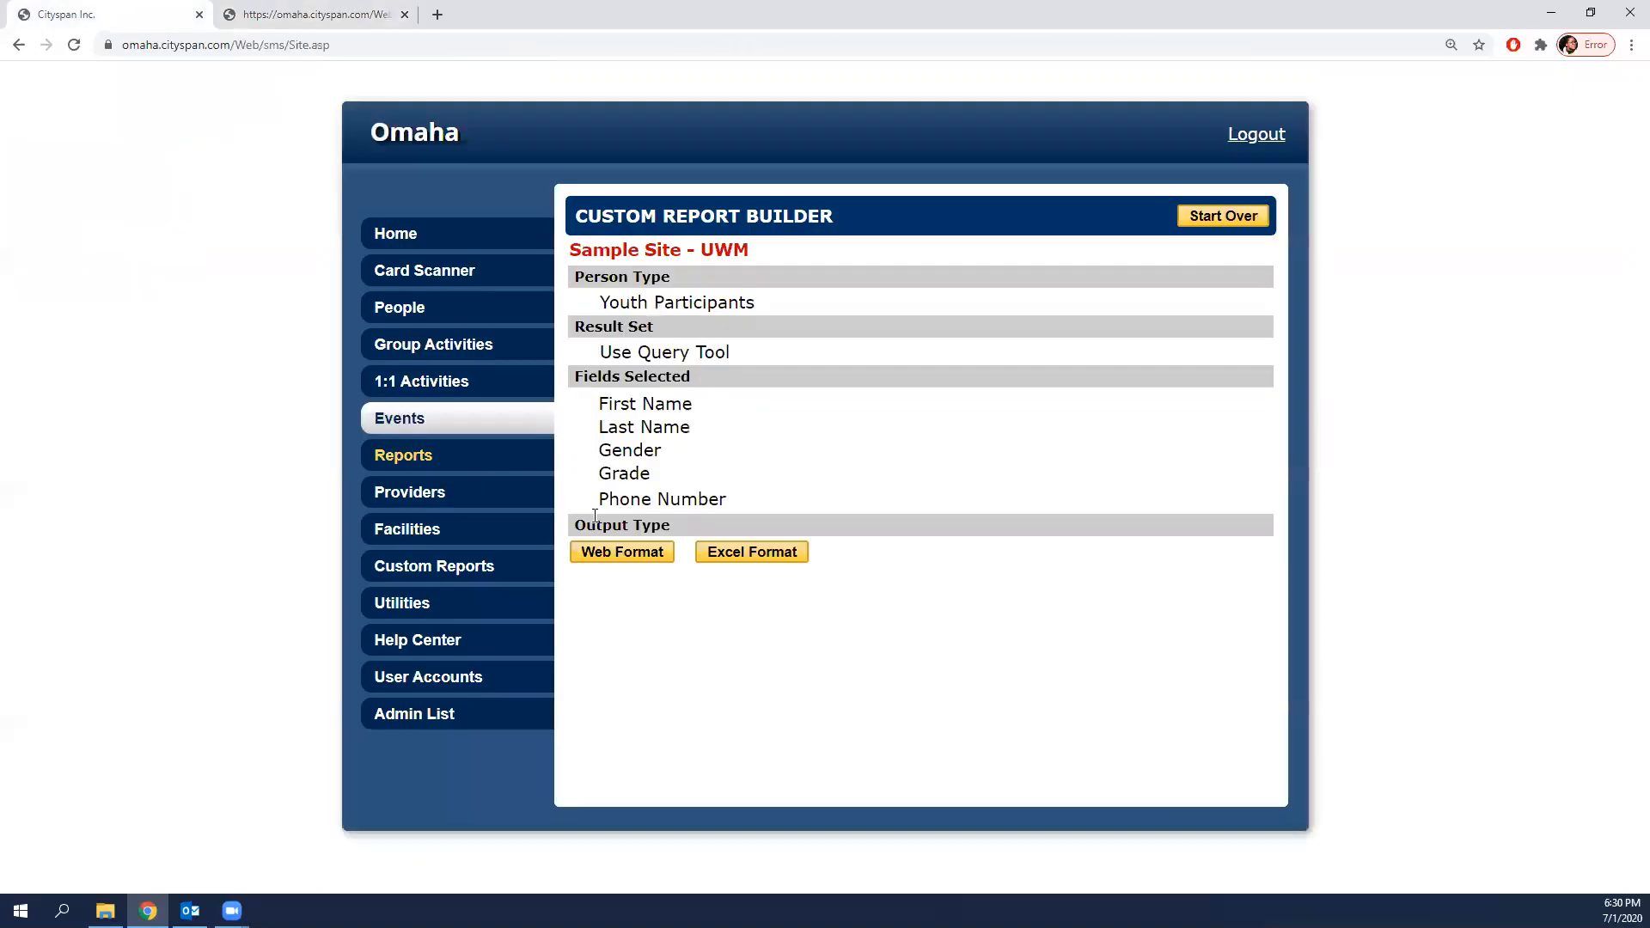
- Export the custom report in Excel format, view the downloaded report (1).xls in Excel and close it
{"action": "left_click", "coordinate": [750, 554]}
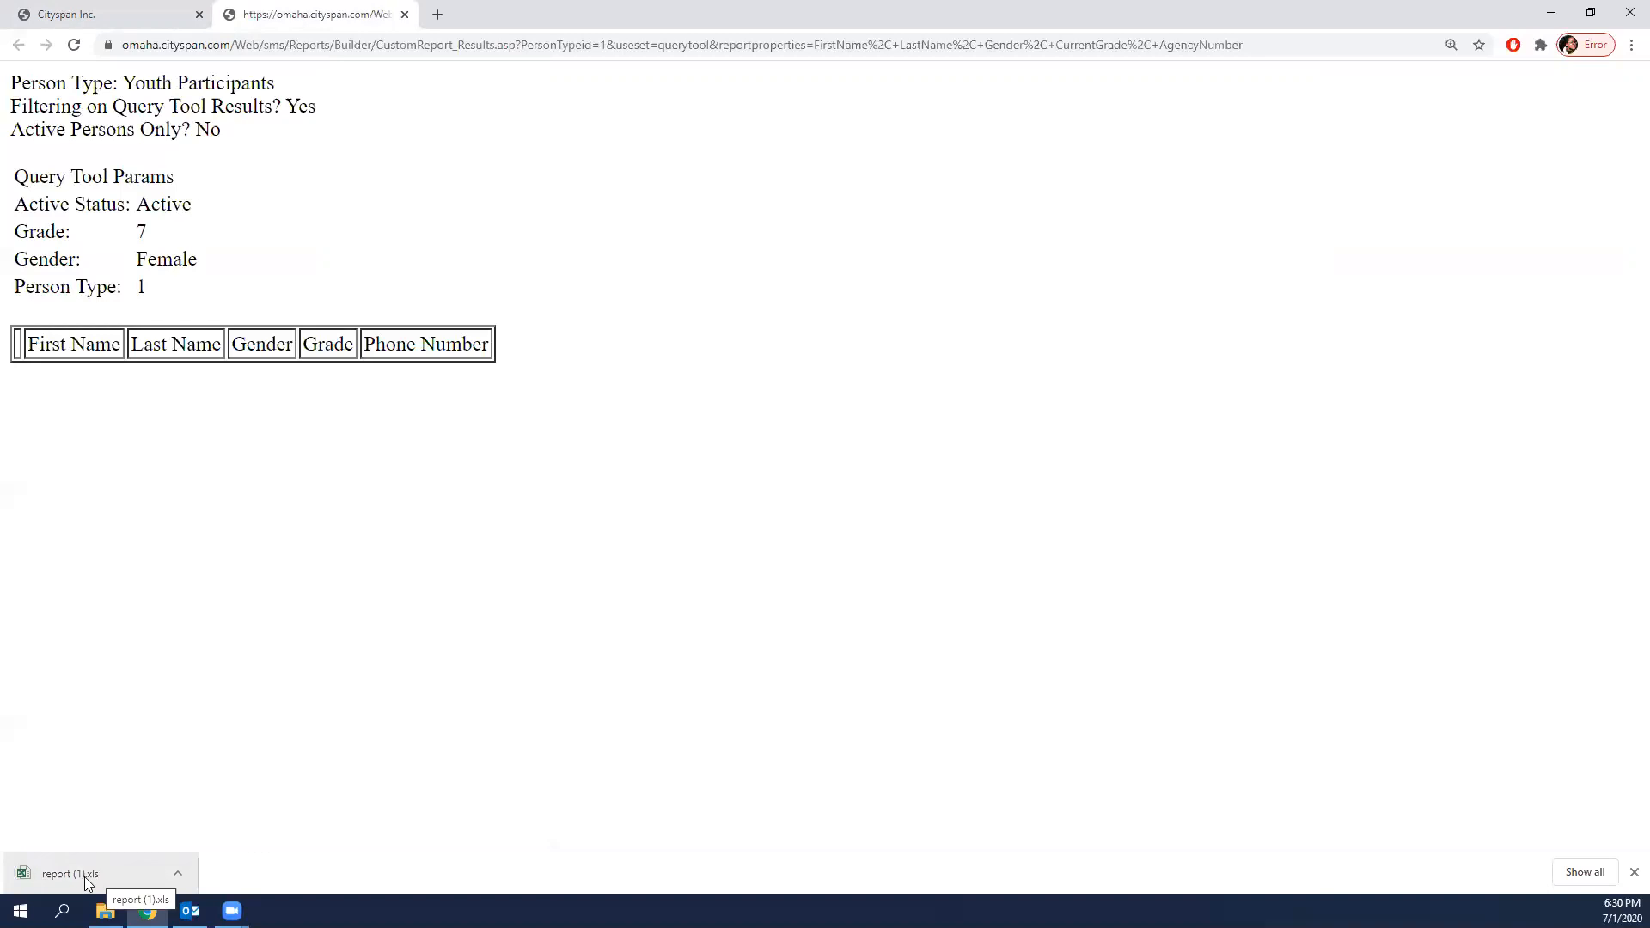
{"action": "left_click", "coordinate": [93, 873]}
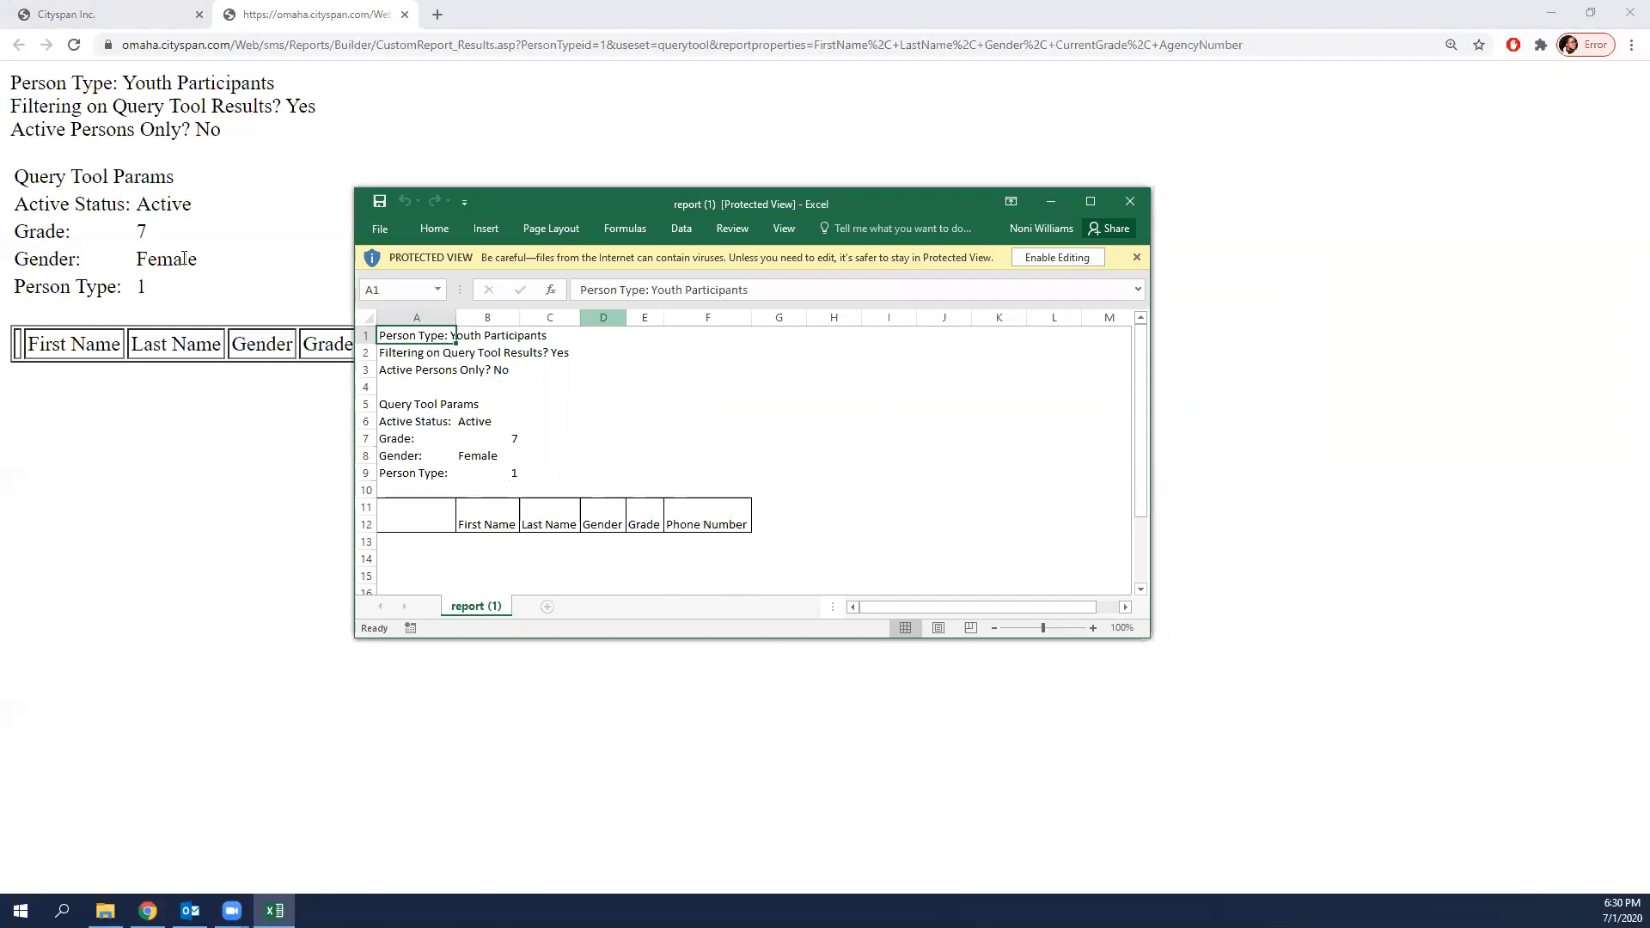
{"action": "left_click", "coordinate": [1119, 208]}
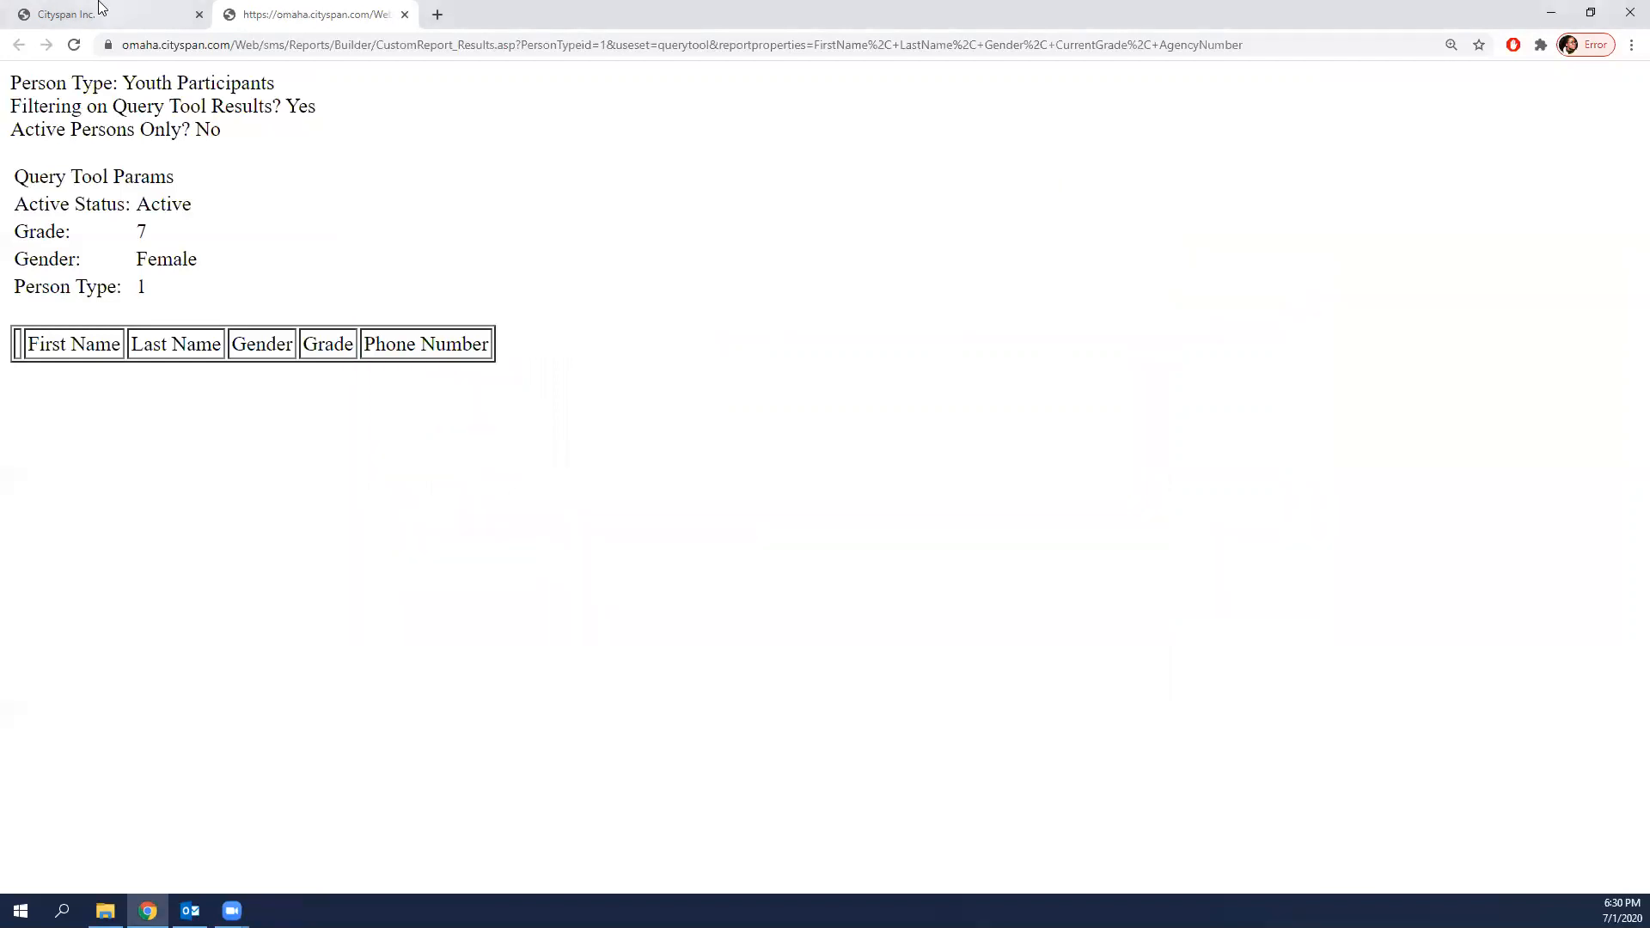
- Go back to the Custom Report Builder, start it over and reopen the list of reports
{"action": "left_click", "coordinate": [103, 15]}
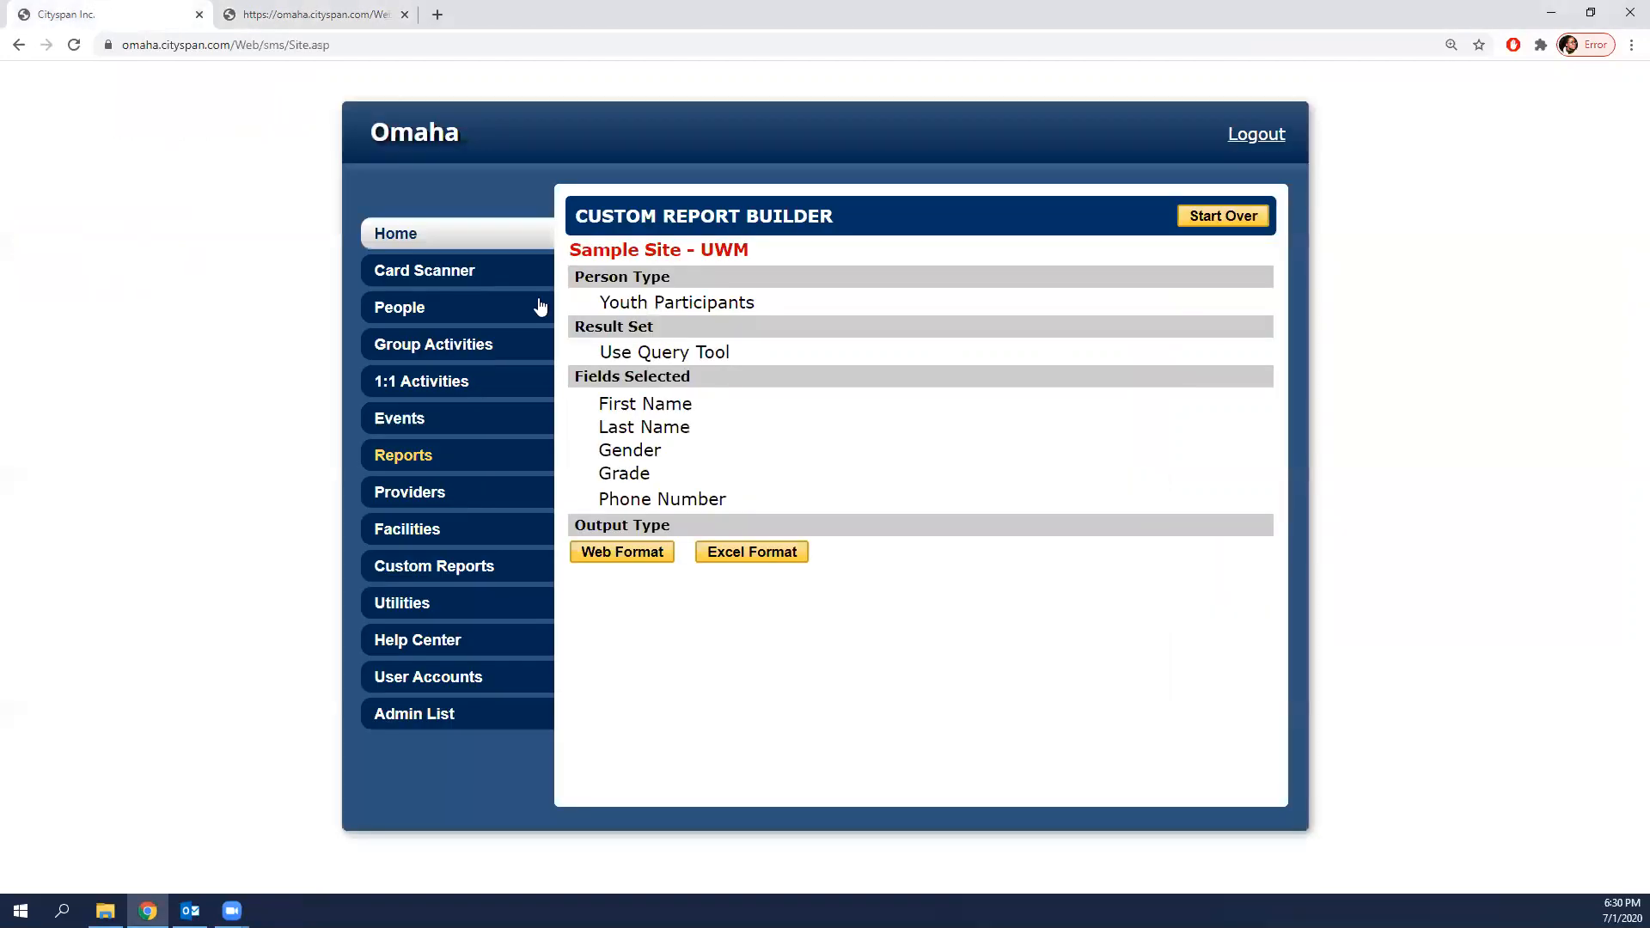
{"action": "left_click", "coordinate": [1194, 225]}
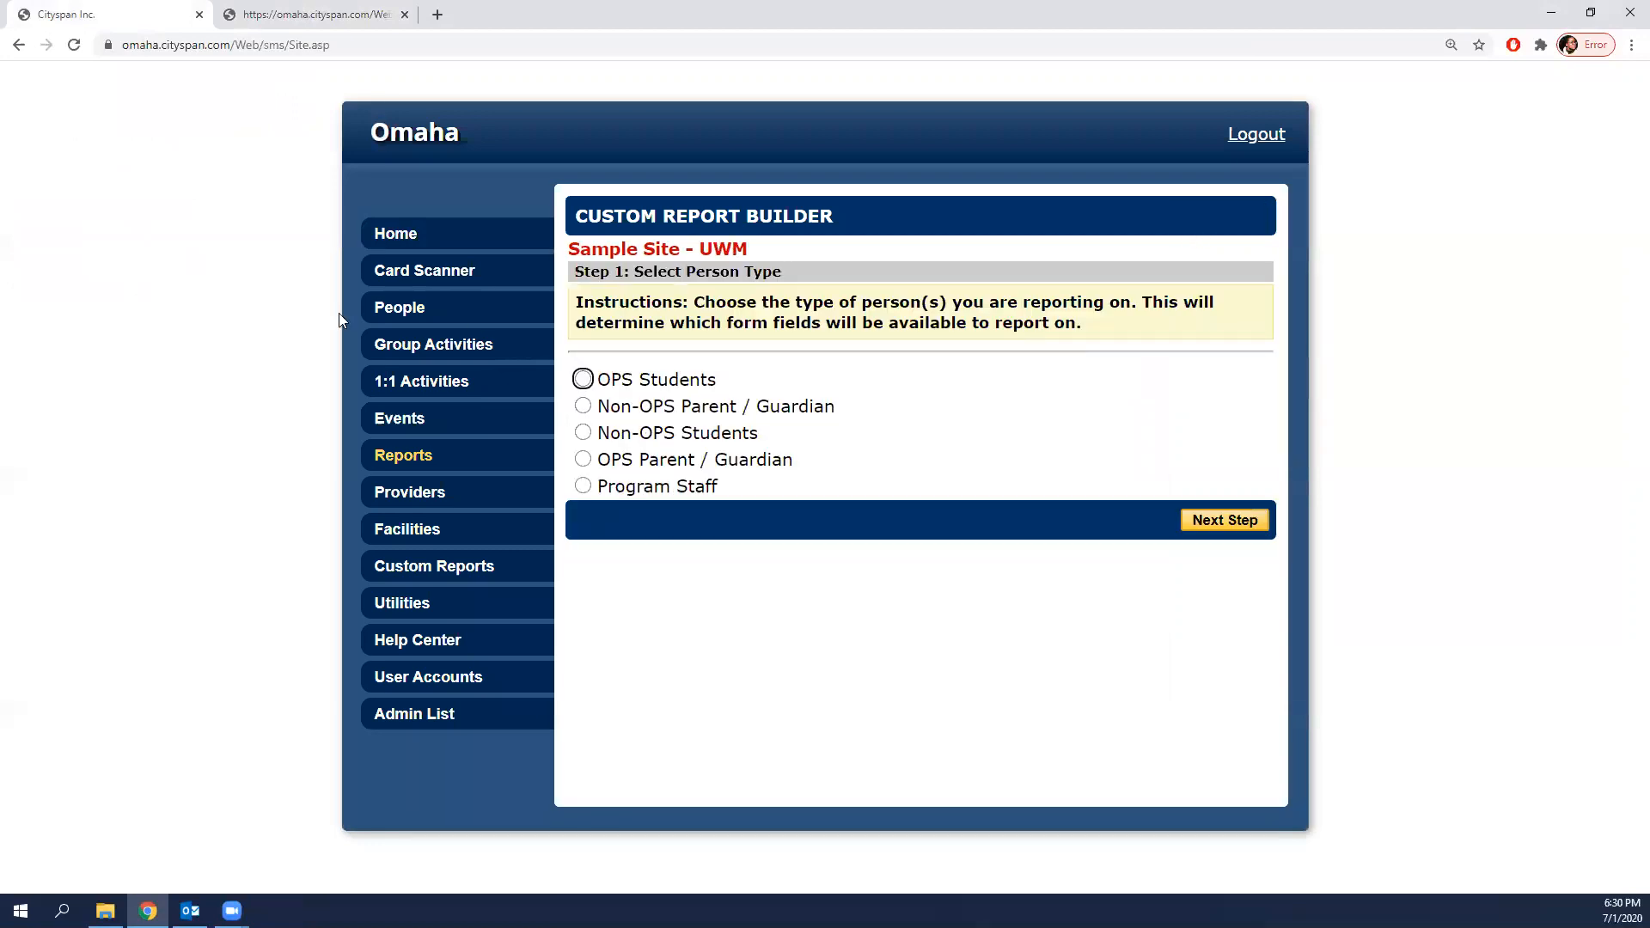
{"action": "left_click", "coordinate": [463, 457]}
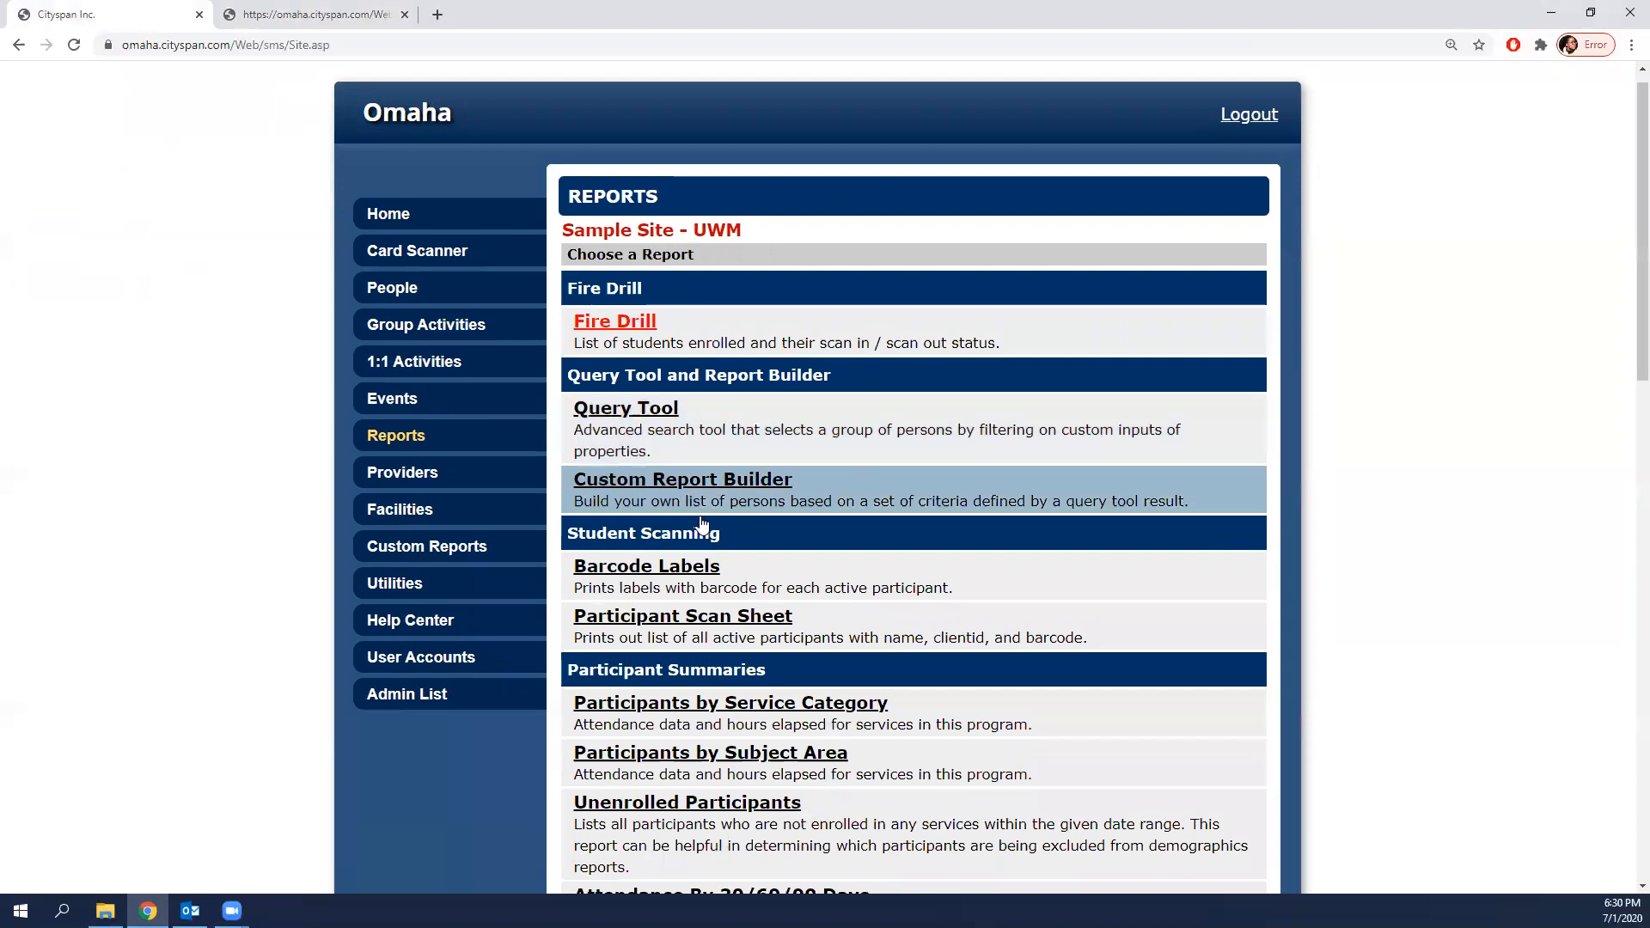
- Review the available reports from Student Scanning through Attendance Reports, Attendance Collection Tools, and Lists and Labels
{"action": "scroll", "coordinate": [700, 533], "scroll_direction": "down", "scroll_amount": 2}
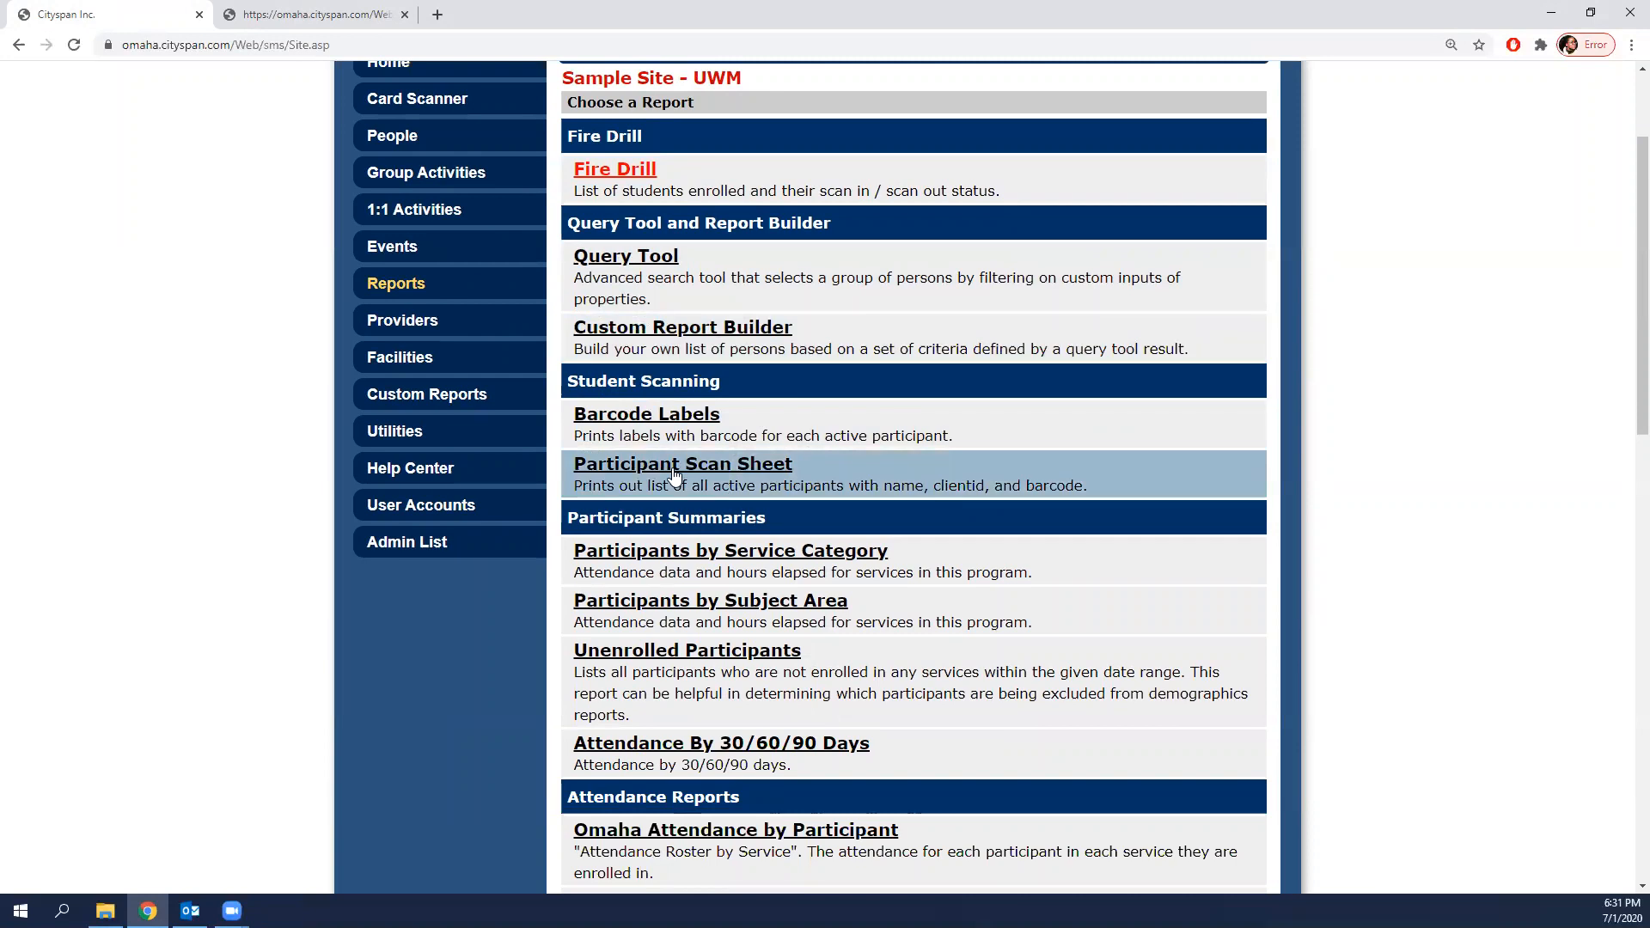
{"action": "scroll", "coordinate": [866, 348], "scroll_direction": "down", "scroll_amount": 3}
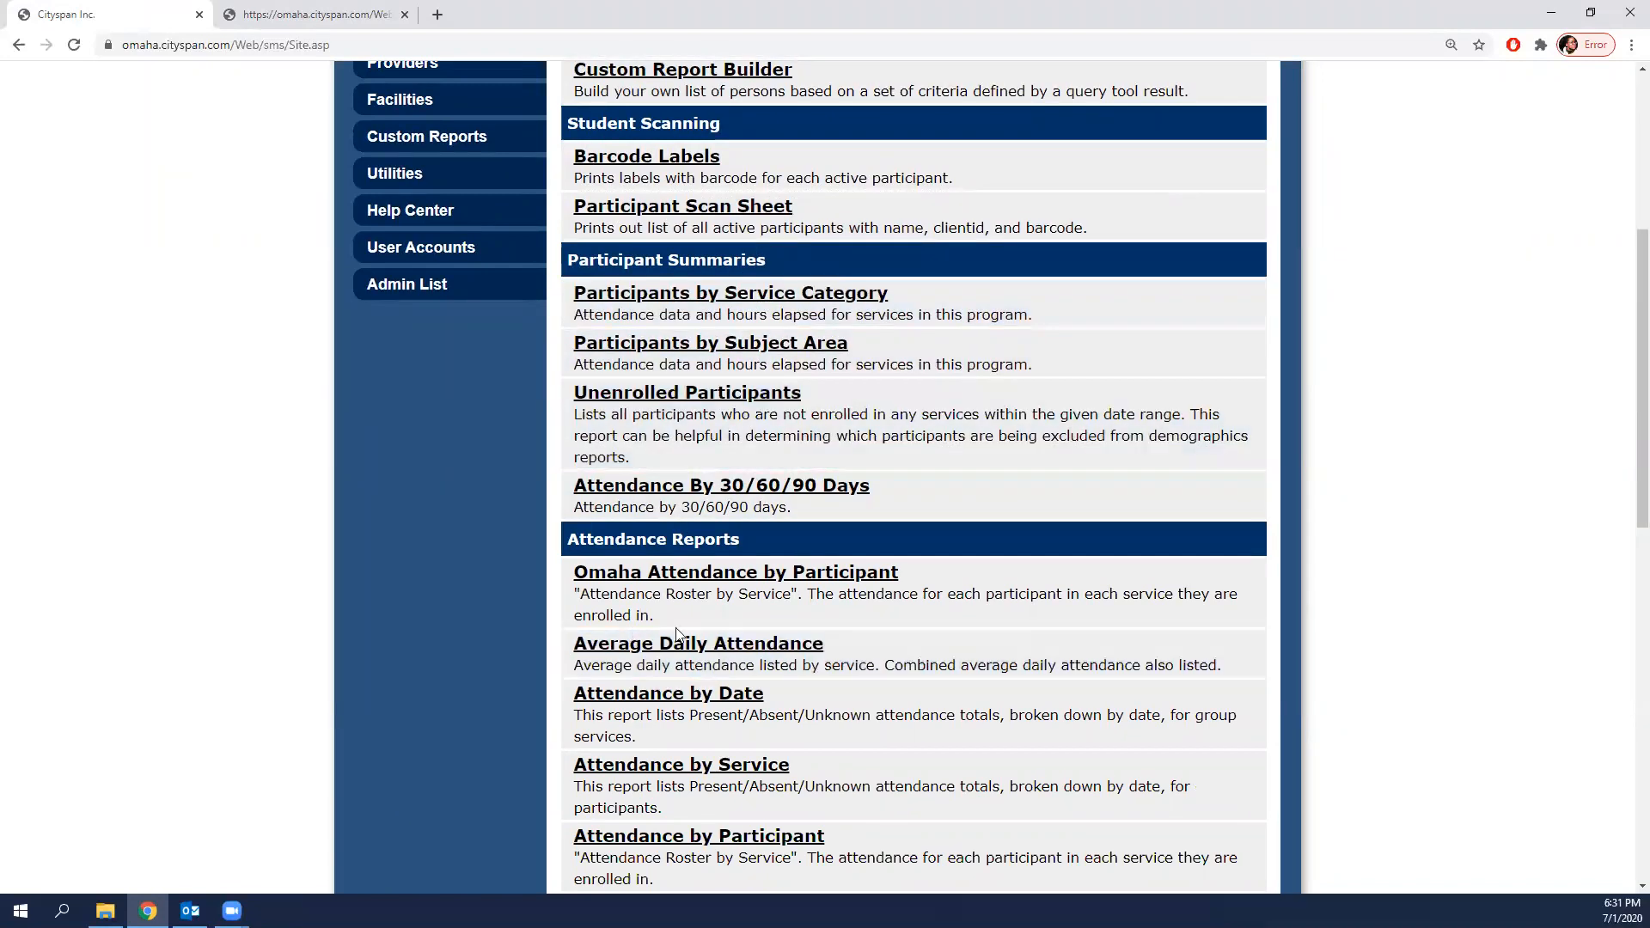
{"action": "scroll", "coordinate": [739, 600], "scroll_direction": "down", "scroll_amount": 8}
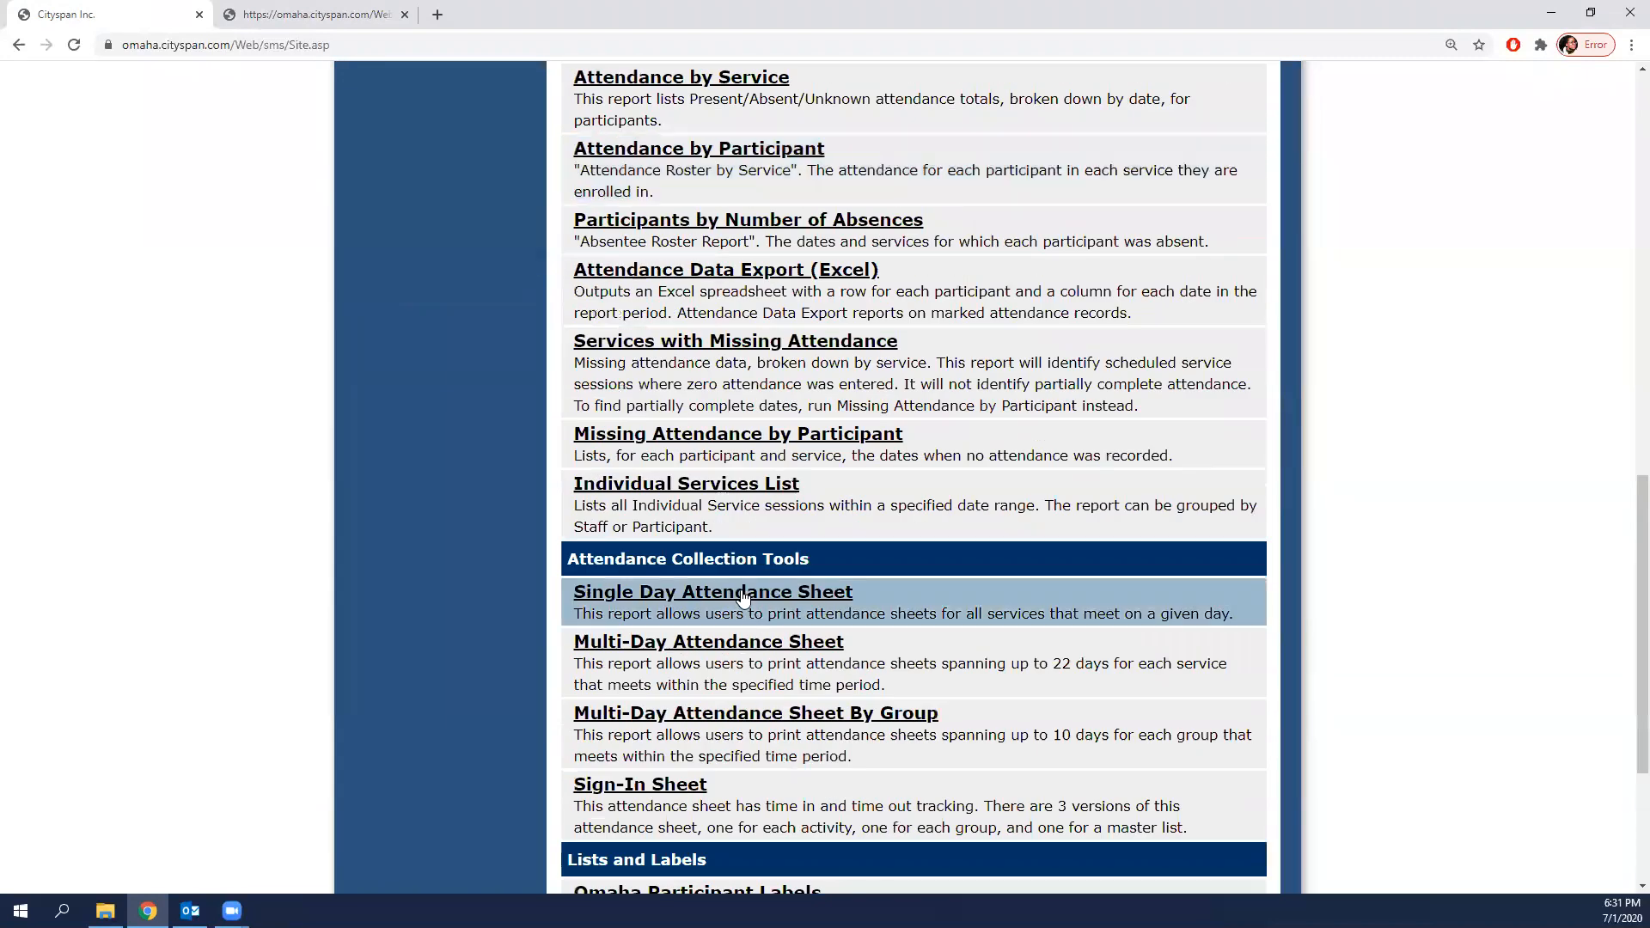
{"action": "scroll", "coordinate": [739, 632], "scroll_direction": "down", "scroll_amount": 2}
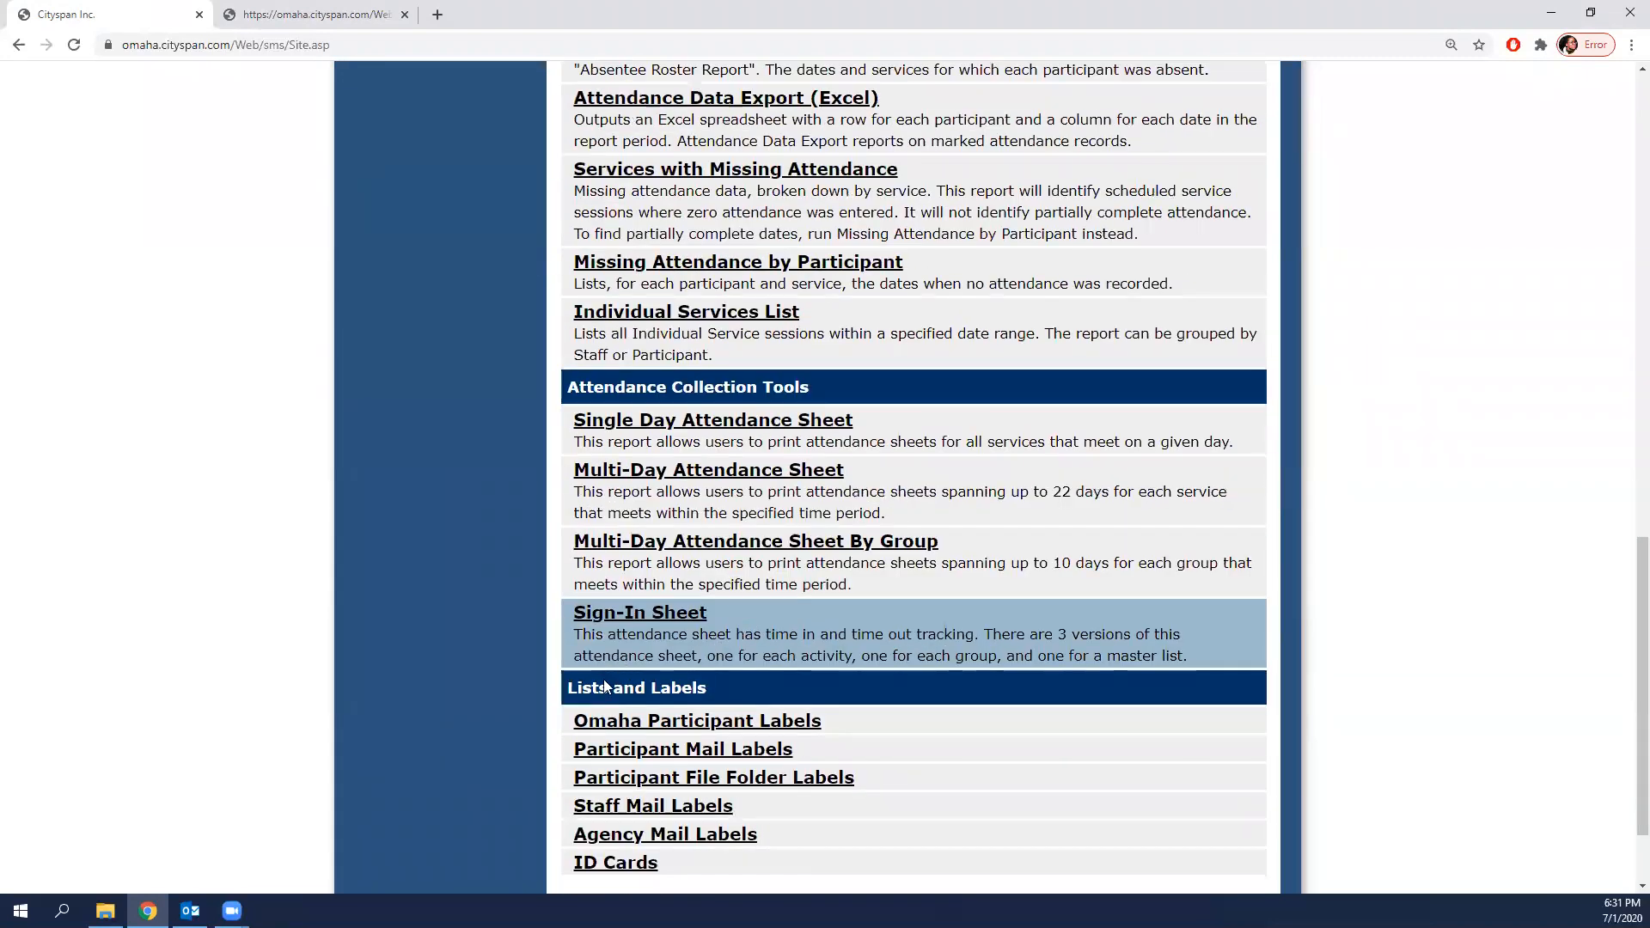
{"action": "scroll", "coordinate": [521, 657], "scroll_direction": "up", "scroll_amount": 7}
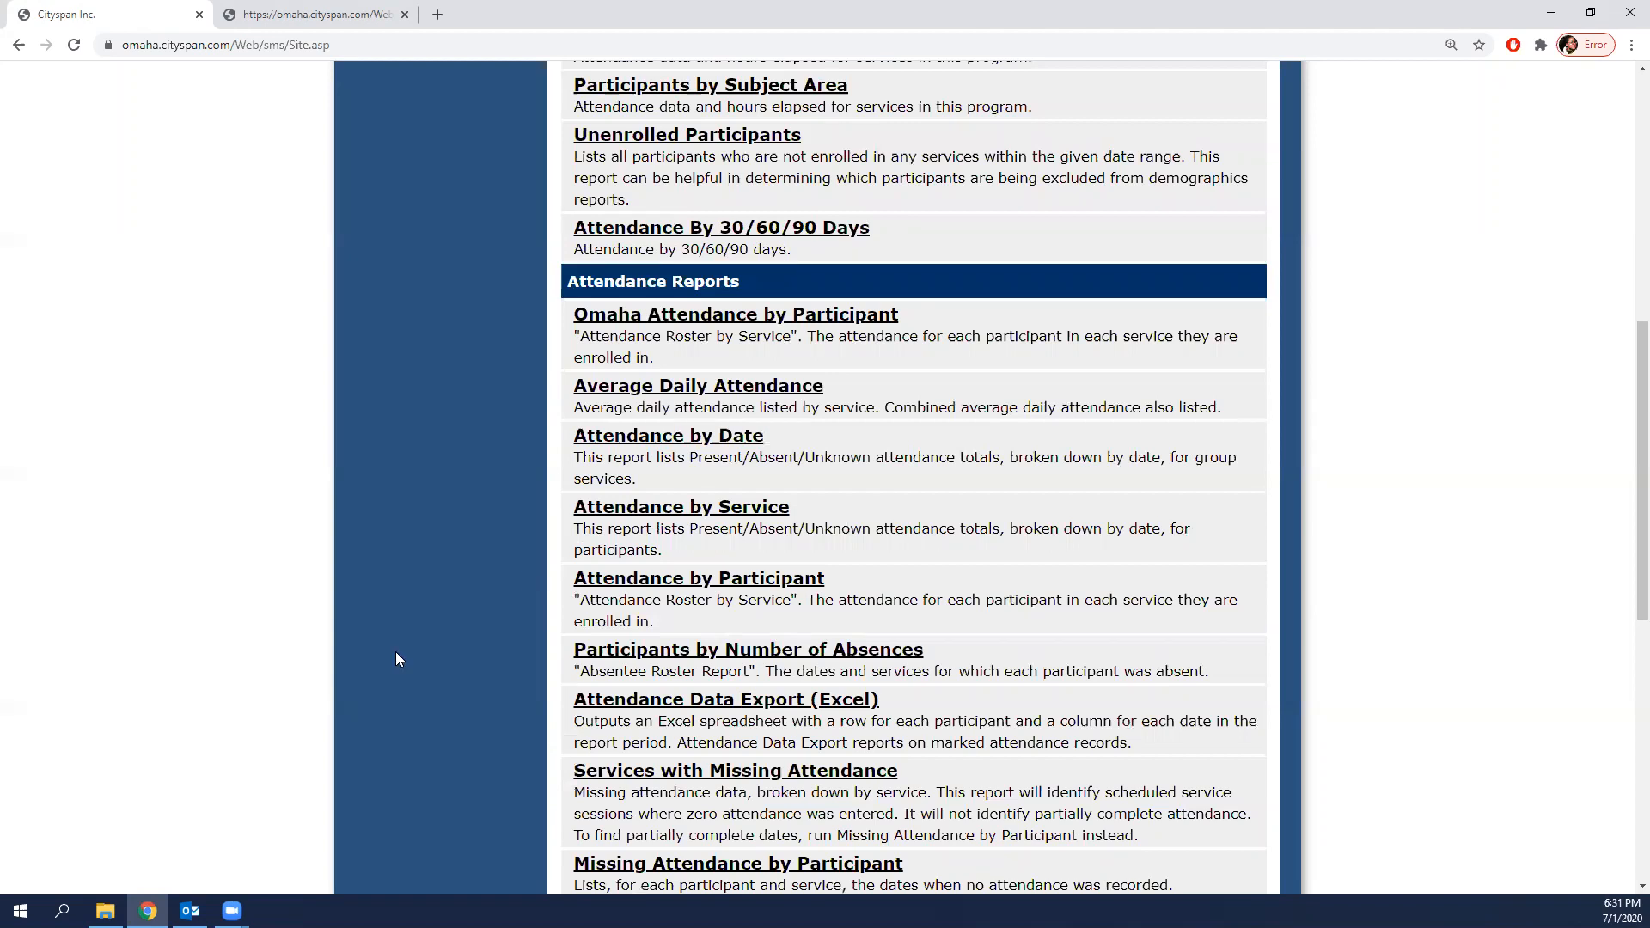
- Open the Custom Reports and examine the General list of Business Objects reports, from the CivicNE Campbell rosters through the Youth Outcomes Survey Rosters
{"action": "scroll", "coordinate": [424, 564], "scroll_direction": "up", "scroll_amount": 7}
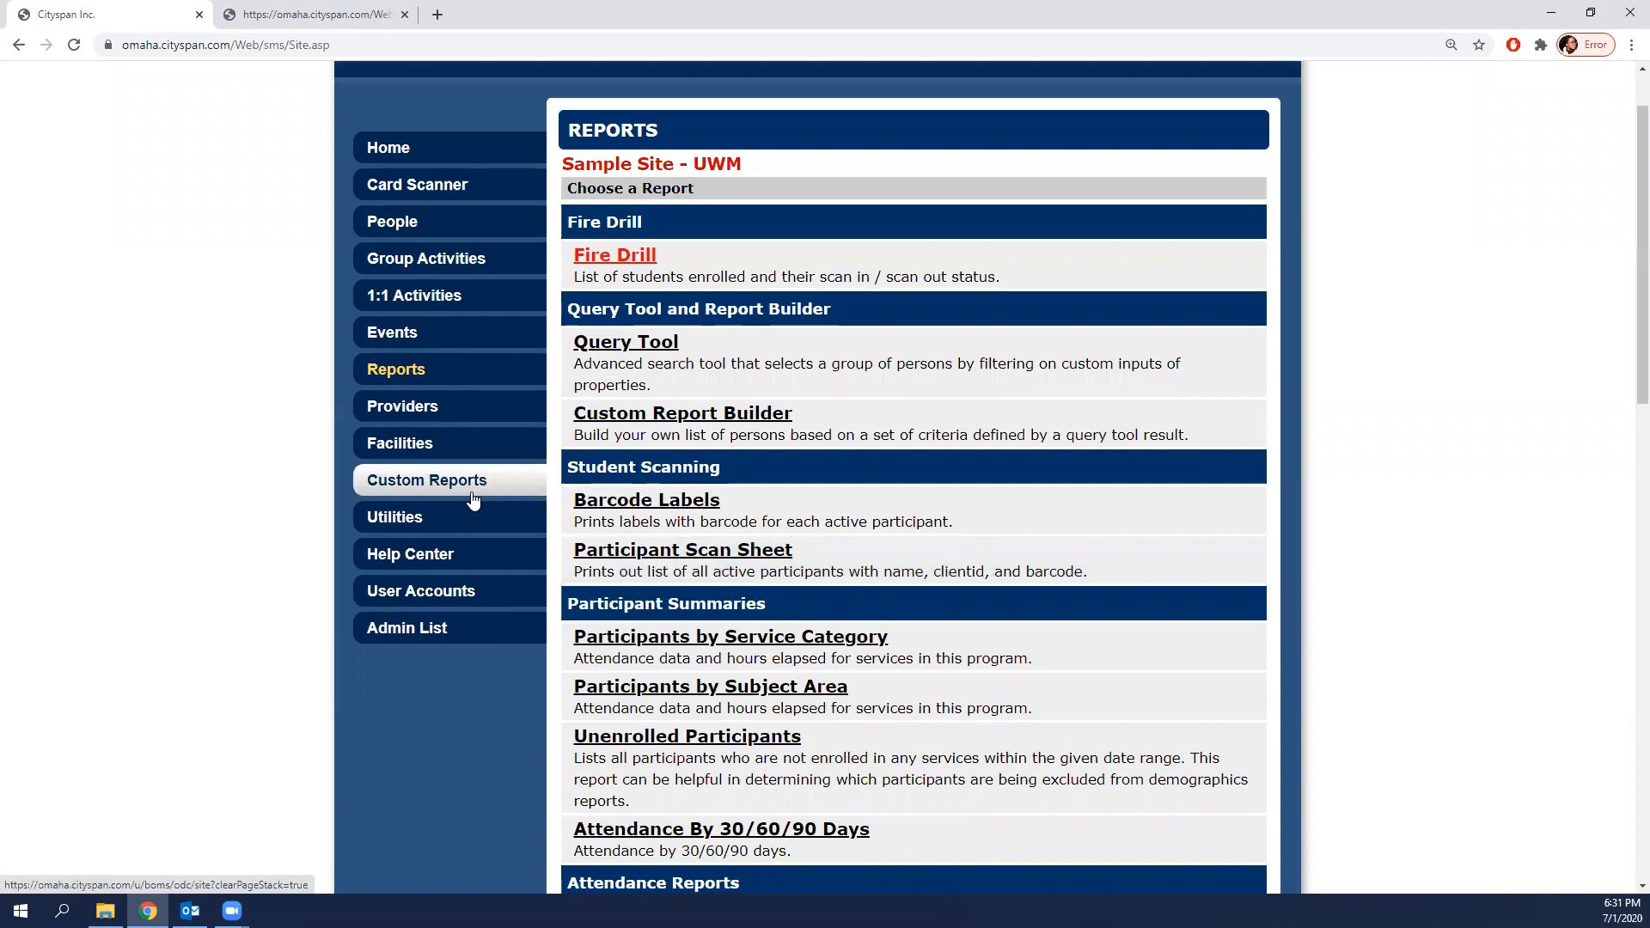
{"action": "left_click", "coordinate": [568, 548]}
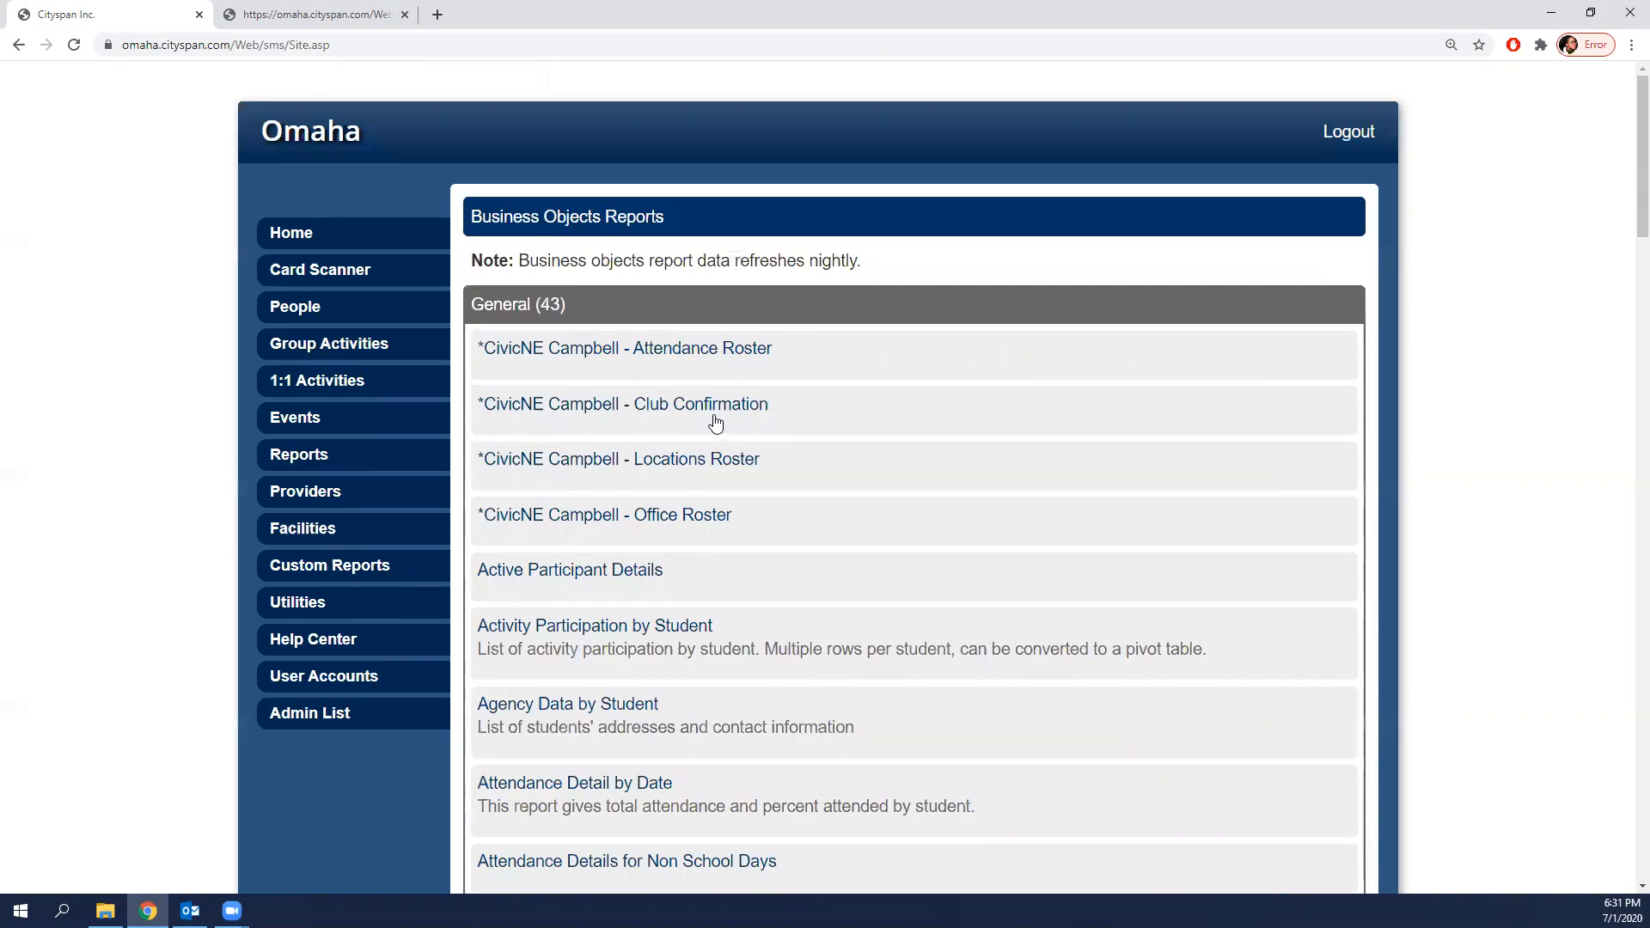
{"action": "scroll", "coordinate": [874, 514], "scroll_direction": "down", "scroll_amount": 3}
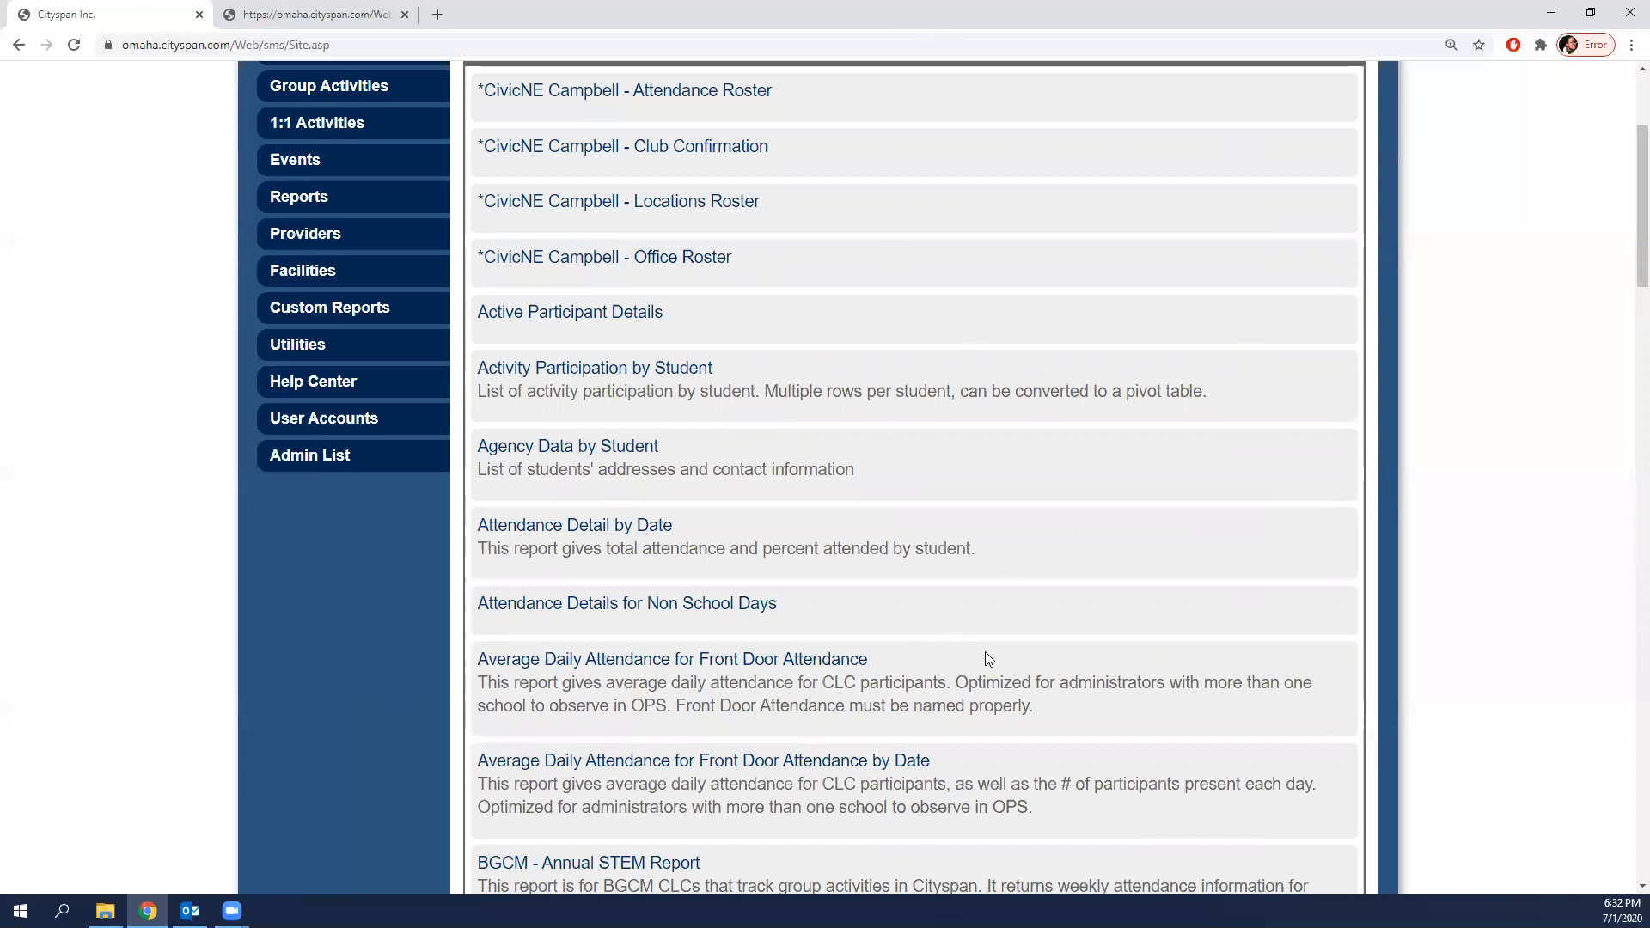
{"action": "scroll", "coordinate": [1027, 279], "scroll_direction": "down", "scroll_amount": 8}
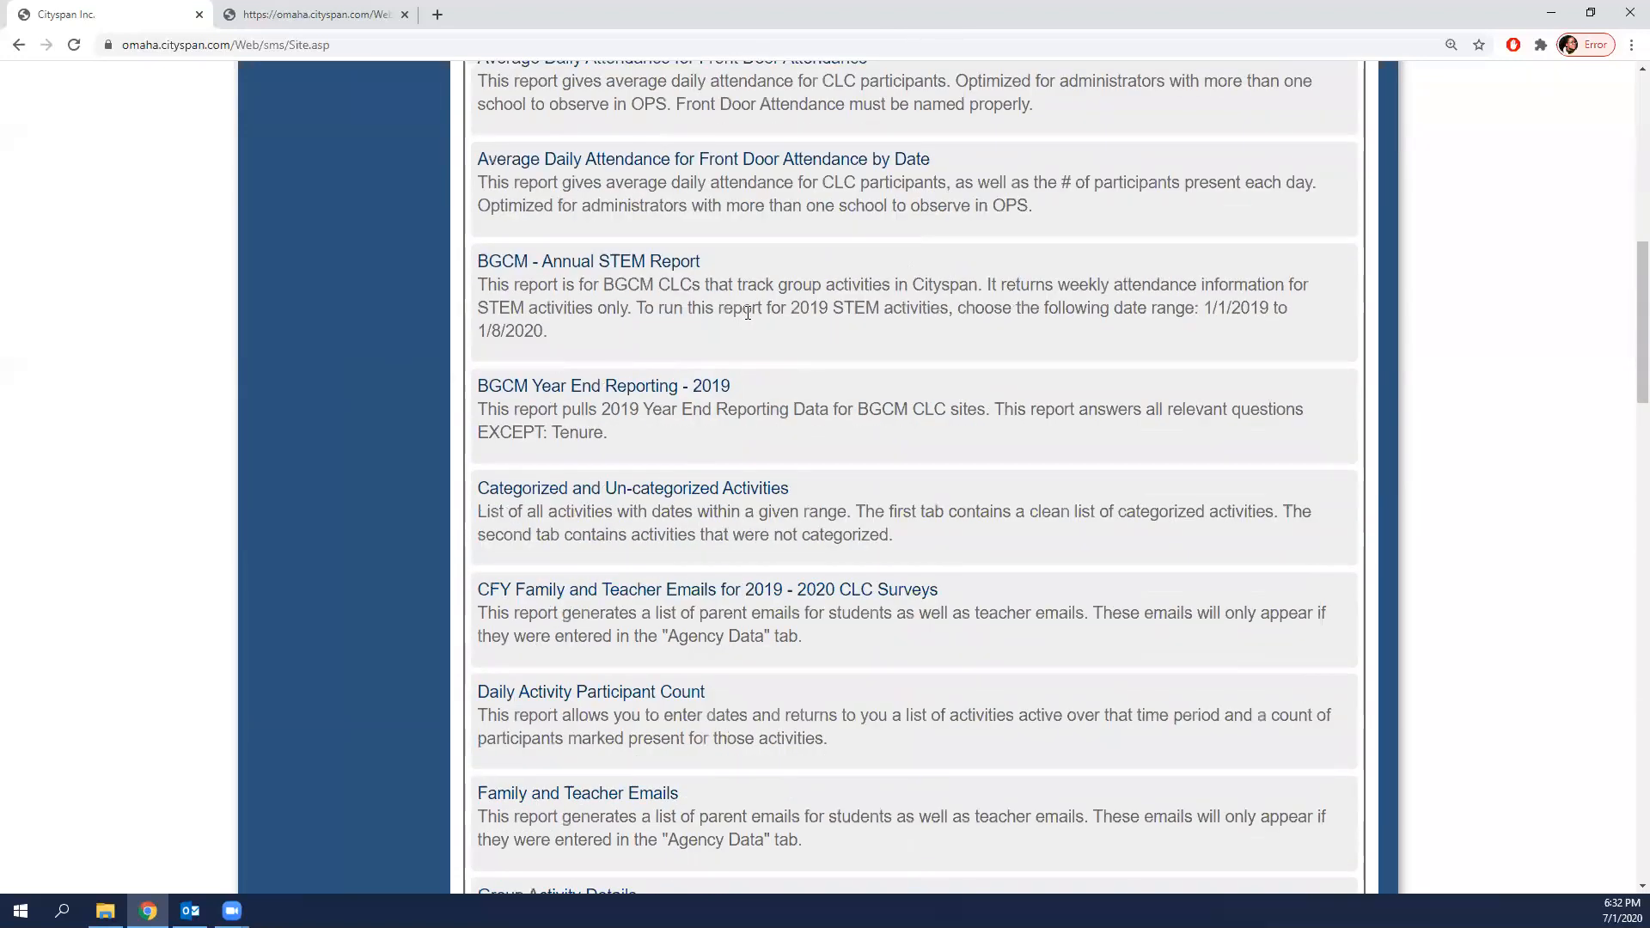
{"action": "scroll", "coordinate": [517, 346], "scroll_direction": "down", "scroll_amount": 4}
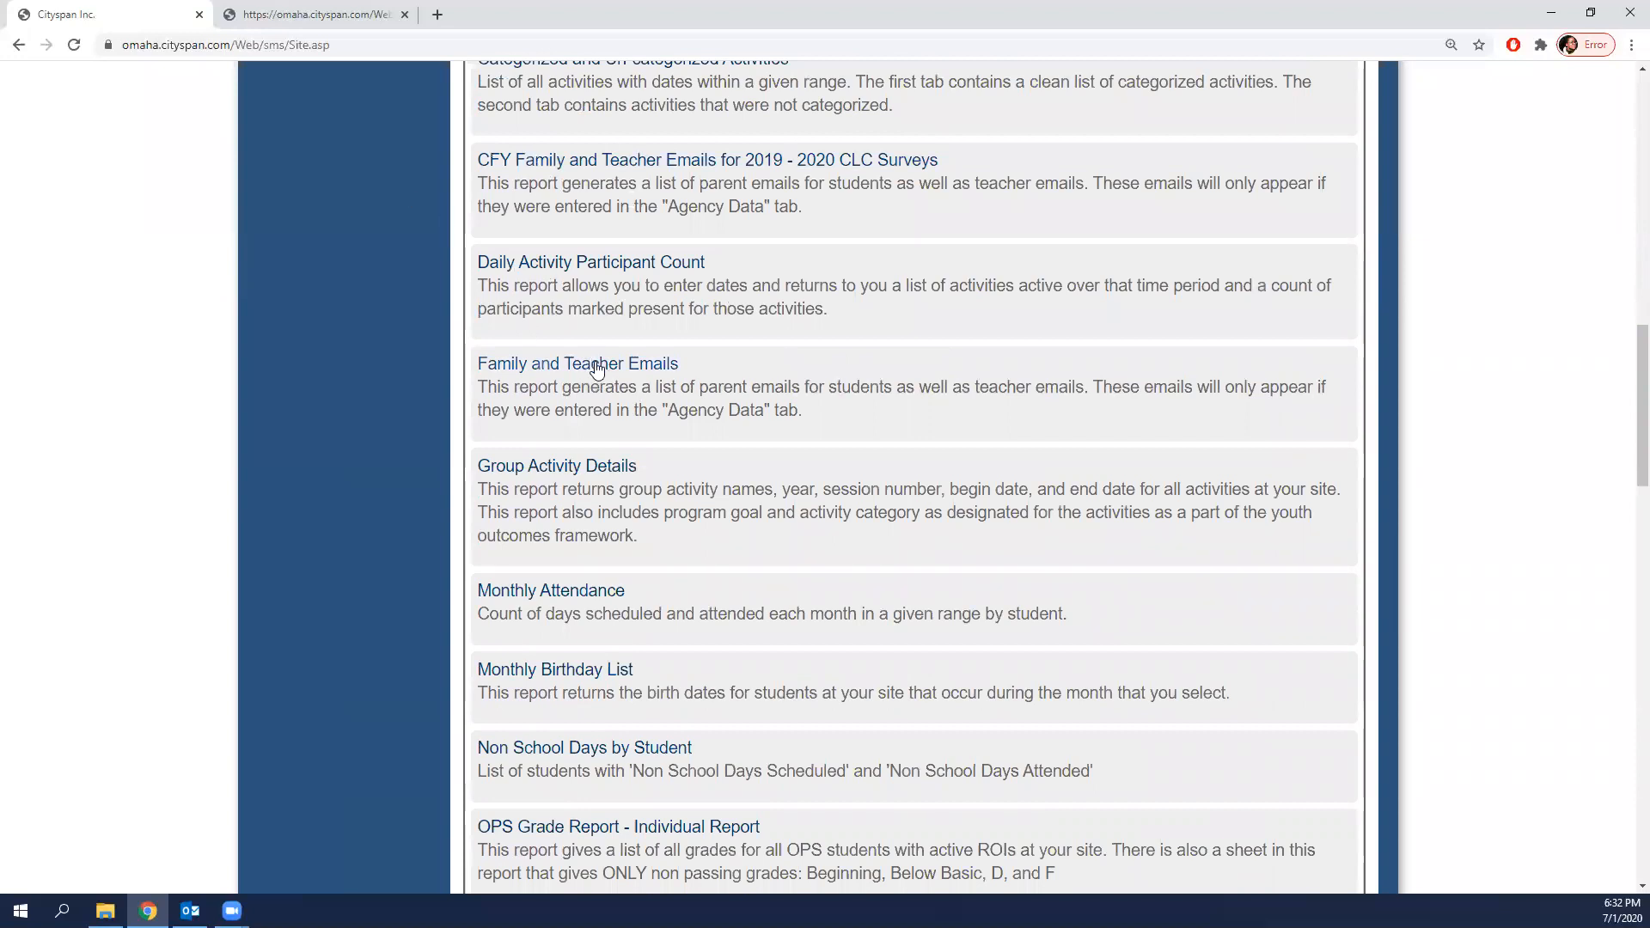
{"action": "scroll", "coordinate": [597, 368], "scroll_direction": "down", "scroll_amount": 4}
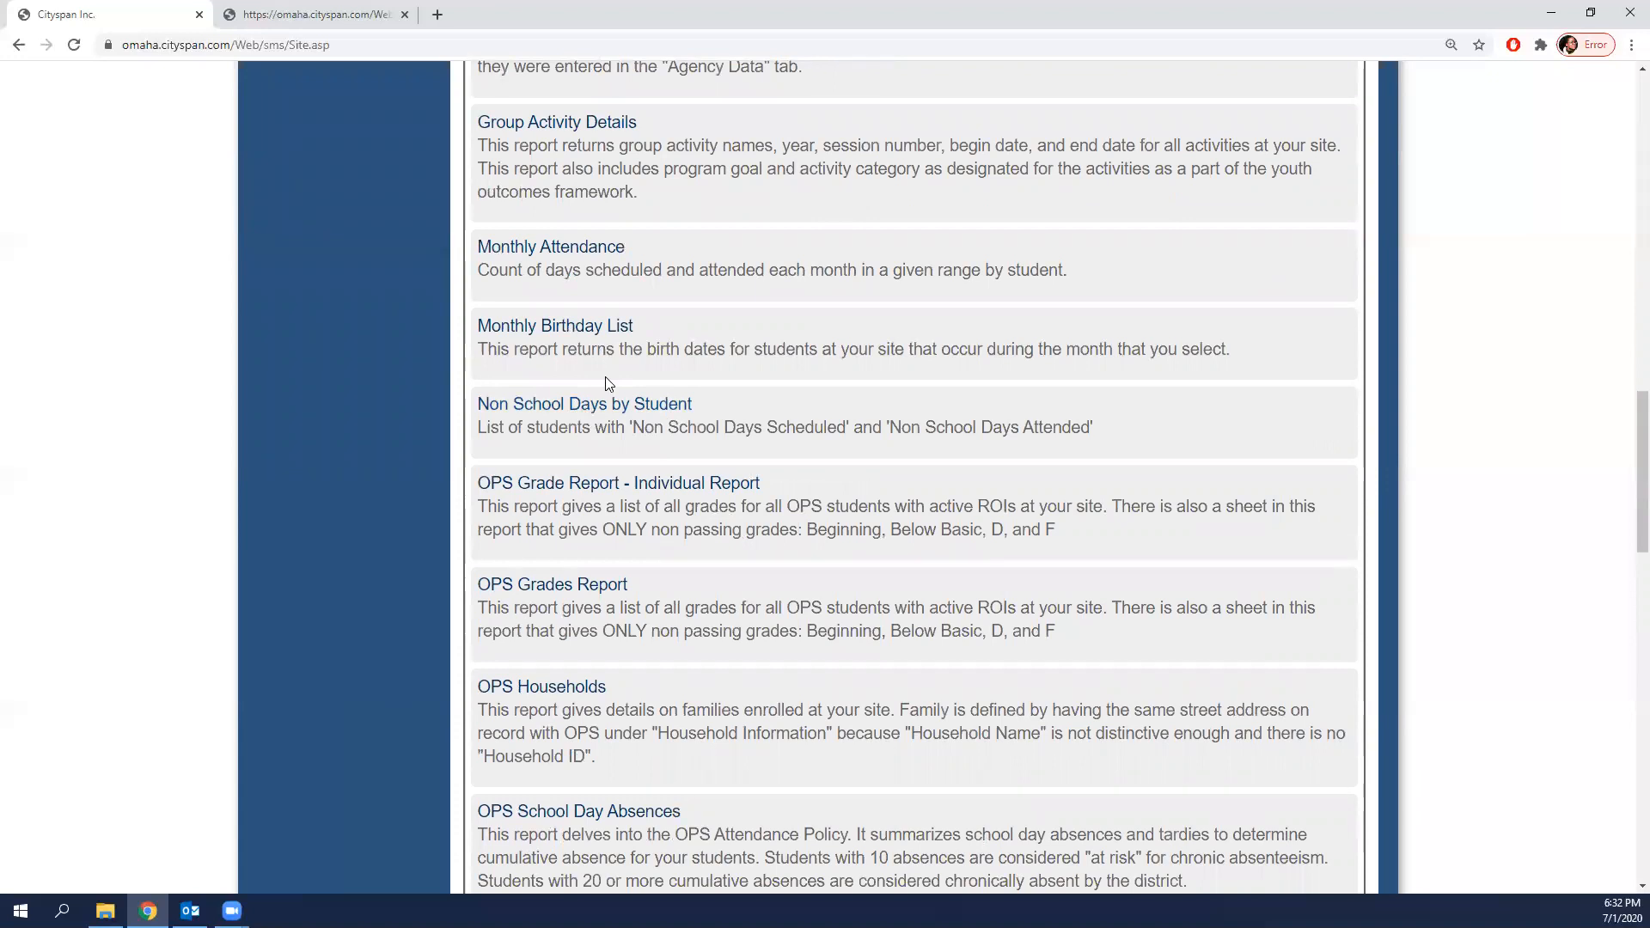
{"action": "scroll", "coordinate": [622, 383], "scroll_direction": "down", "scroll_amount": 8}
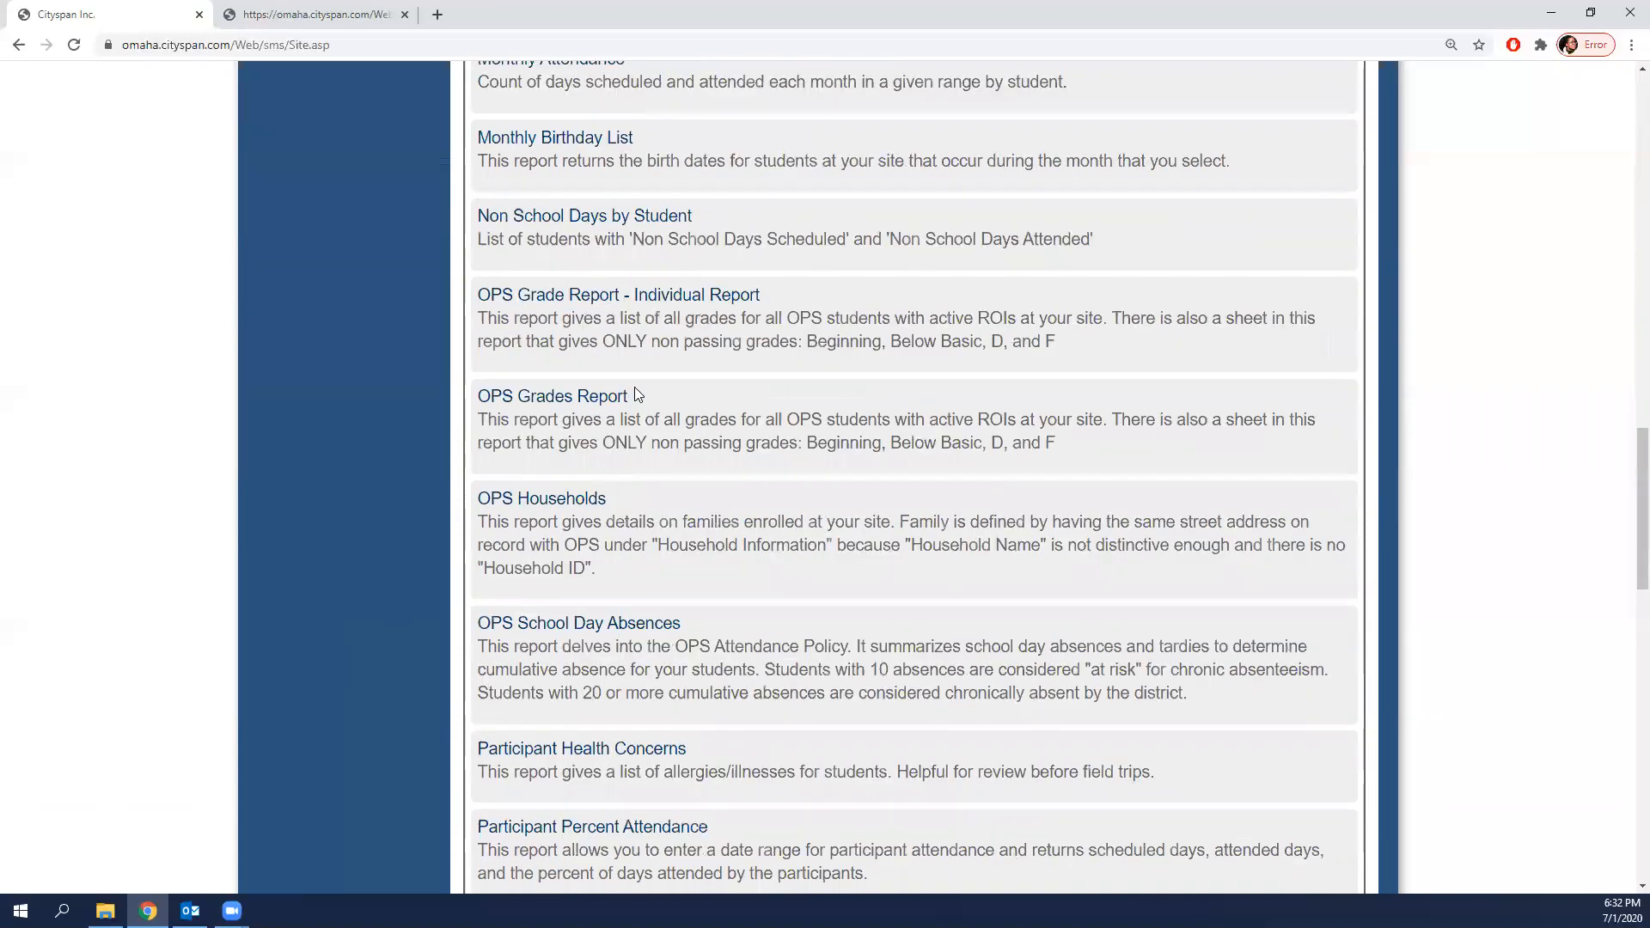
{"action": "scroll", "coordinate": [638, 394], "scroll_direction": "down", "scroll_amount": 9}
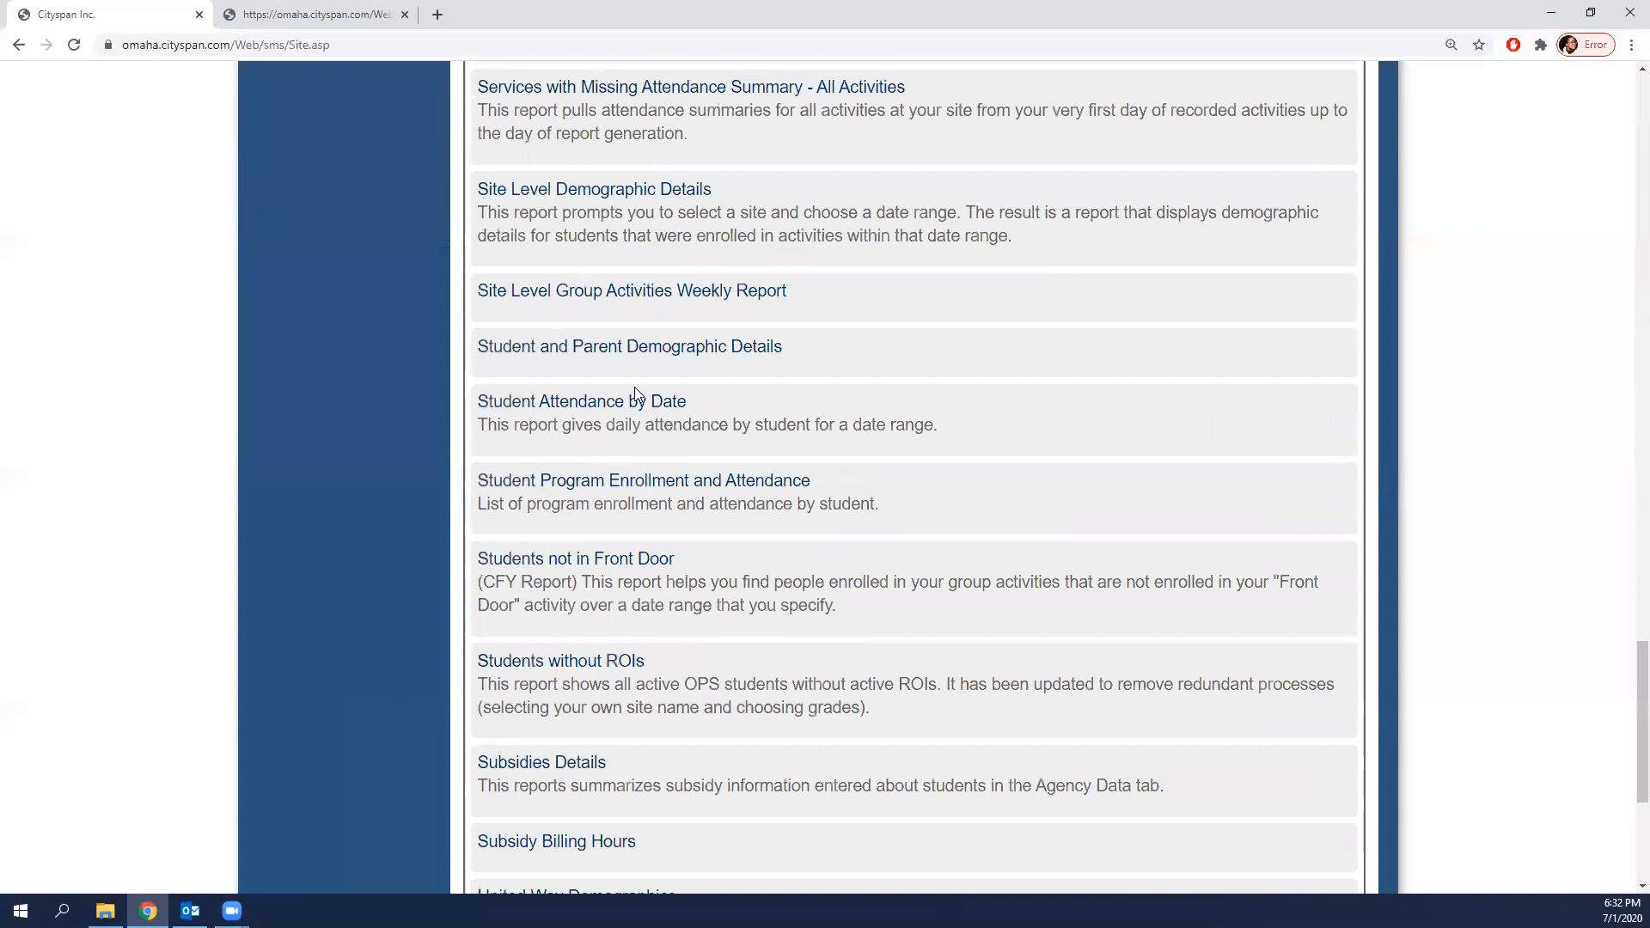
{"action": "scroll", "coordinate": [640, 397], "scroll_direction": "down", "scroll_amount": 1}
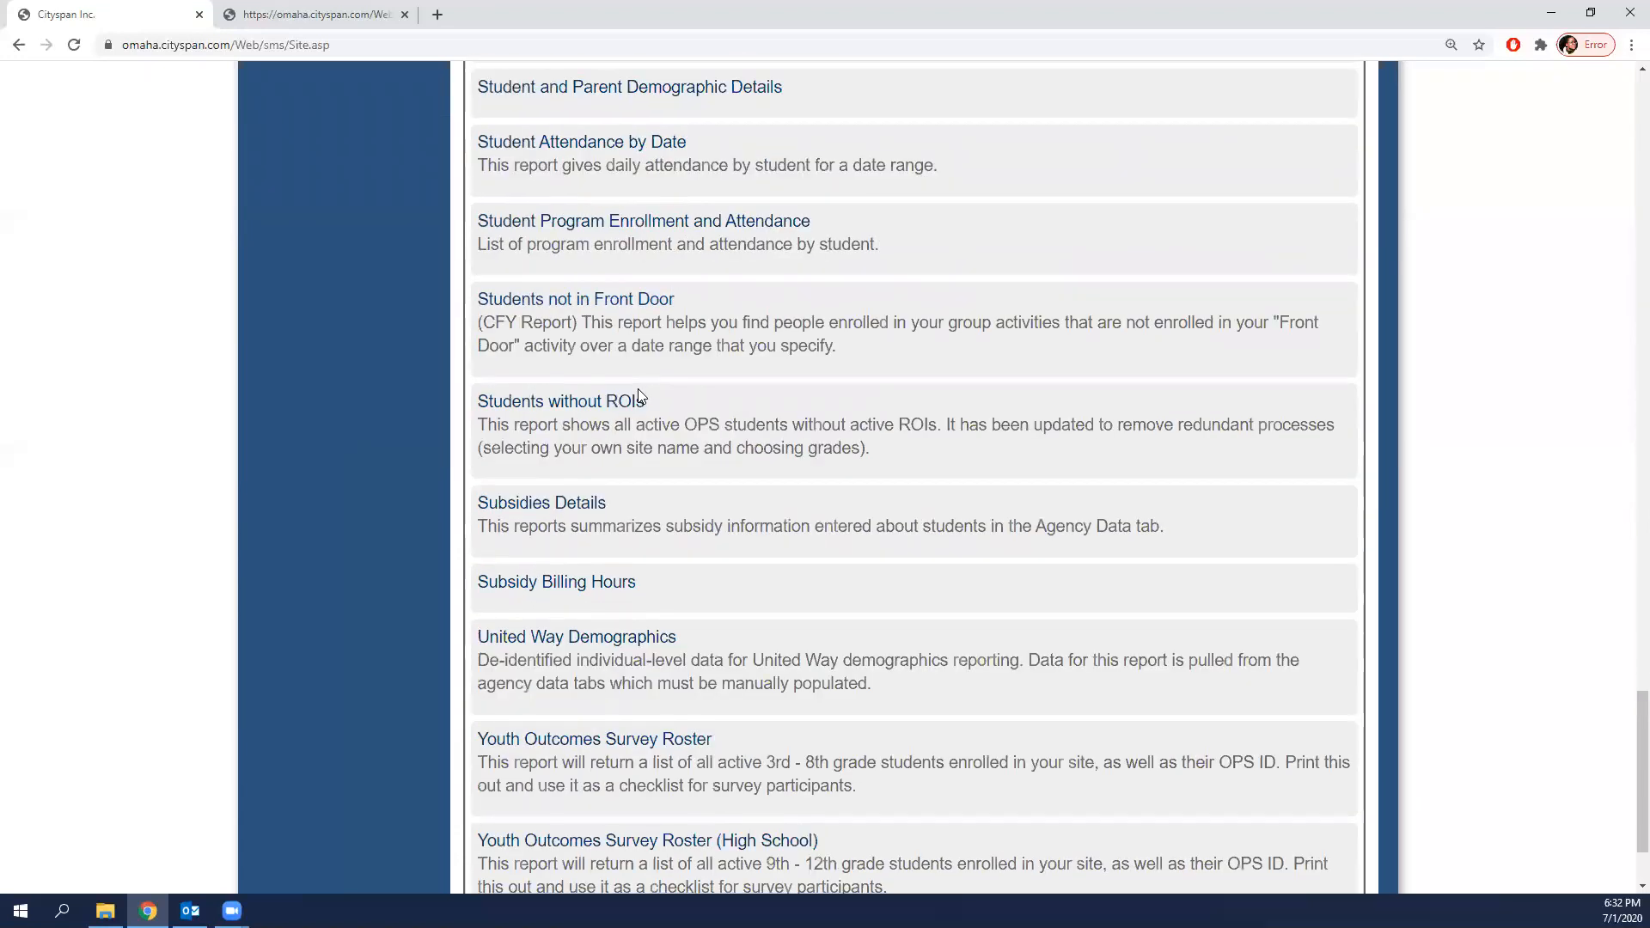
{"action": "scroll", "coordinate": [638, 391], "scroll_direction": "down", "scroll_amount": 3}
- Go back to the standard Reports list and review its Attendance Reports, Participant Summaries, Student Scanning and Query Tool sections once more
{"action": "scroll", "coordinate": [638, 391], "scroll_direction": "up", "scroll_amount": 3}
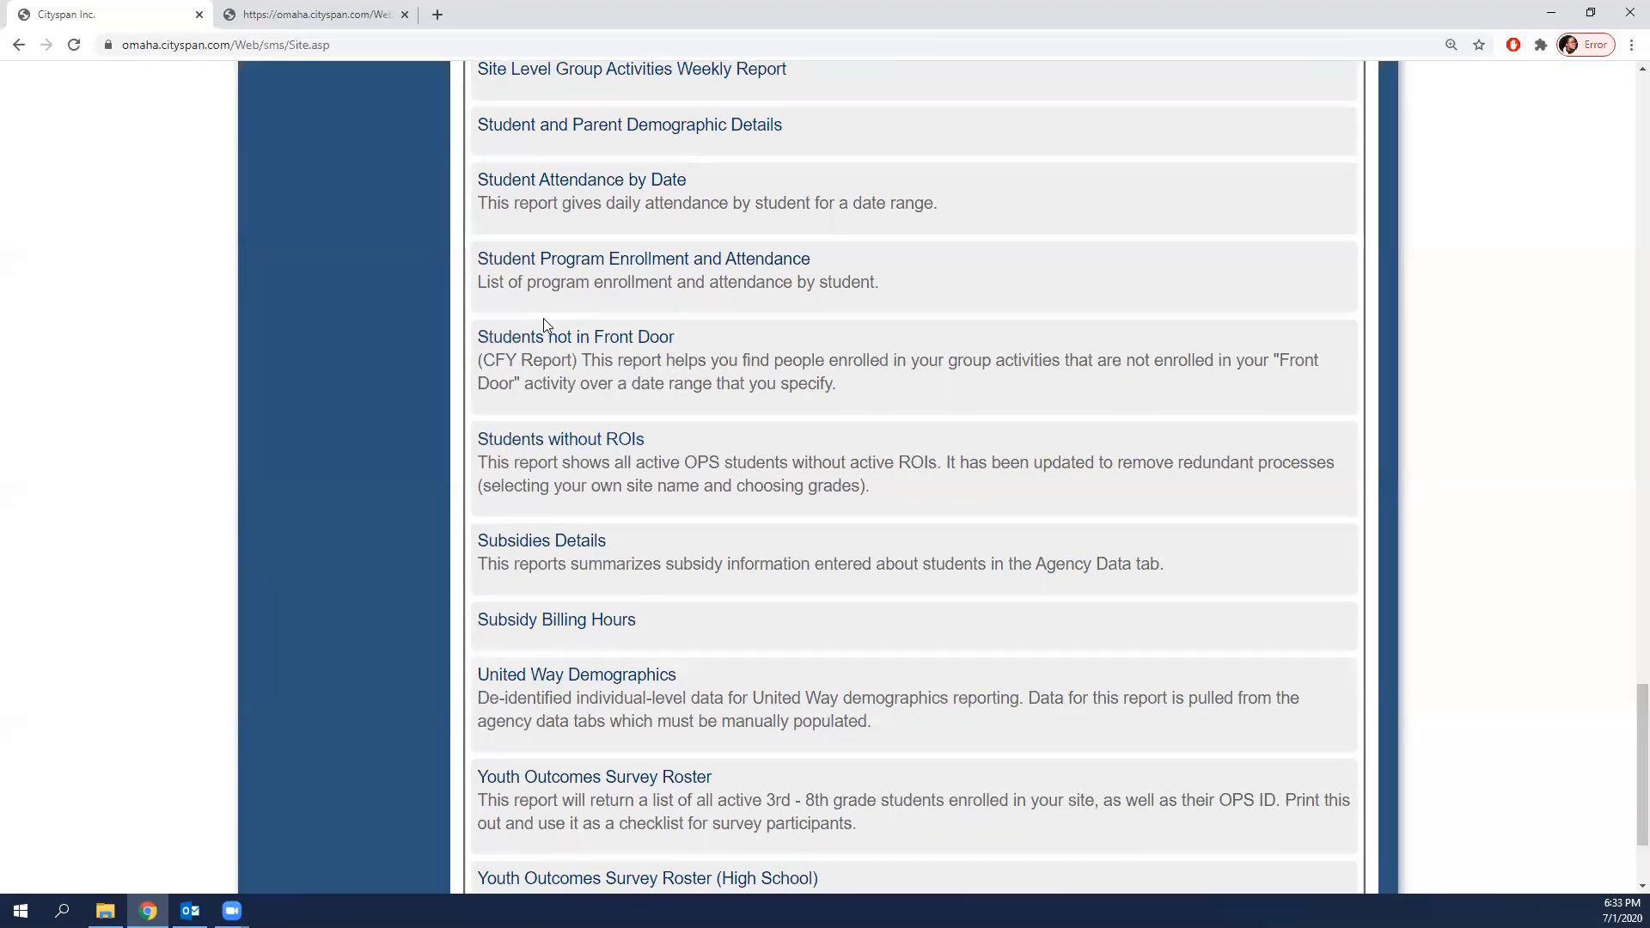
{"action": "scroll", "coordinate": [543, 325], "scroll_direction": "up", "scroll_amount": 9}
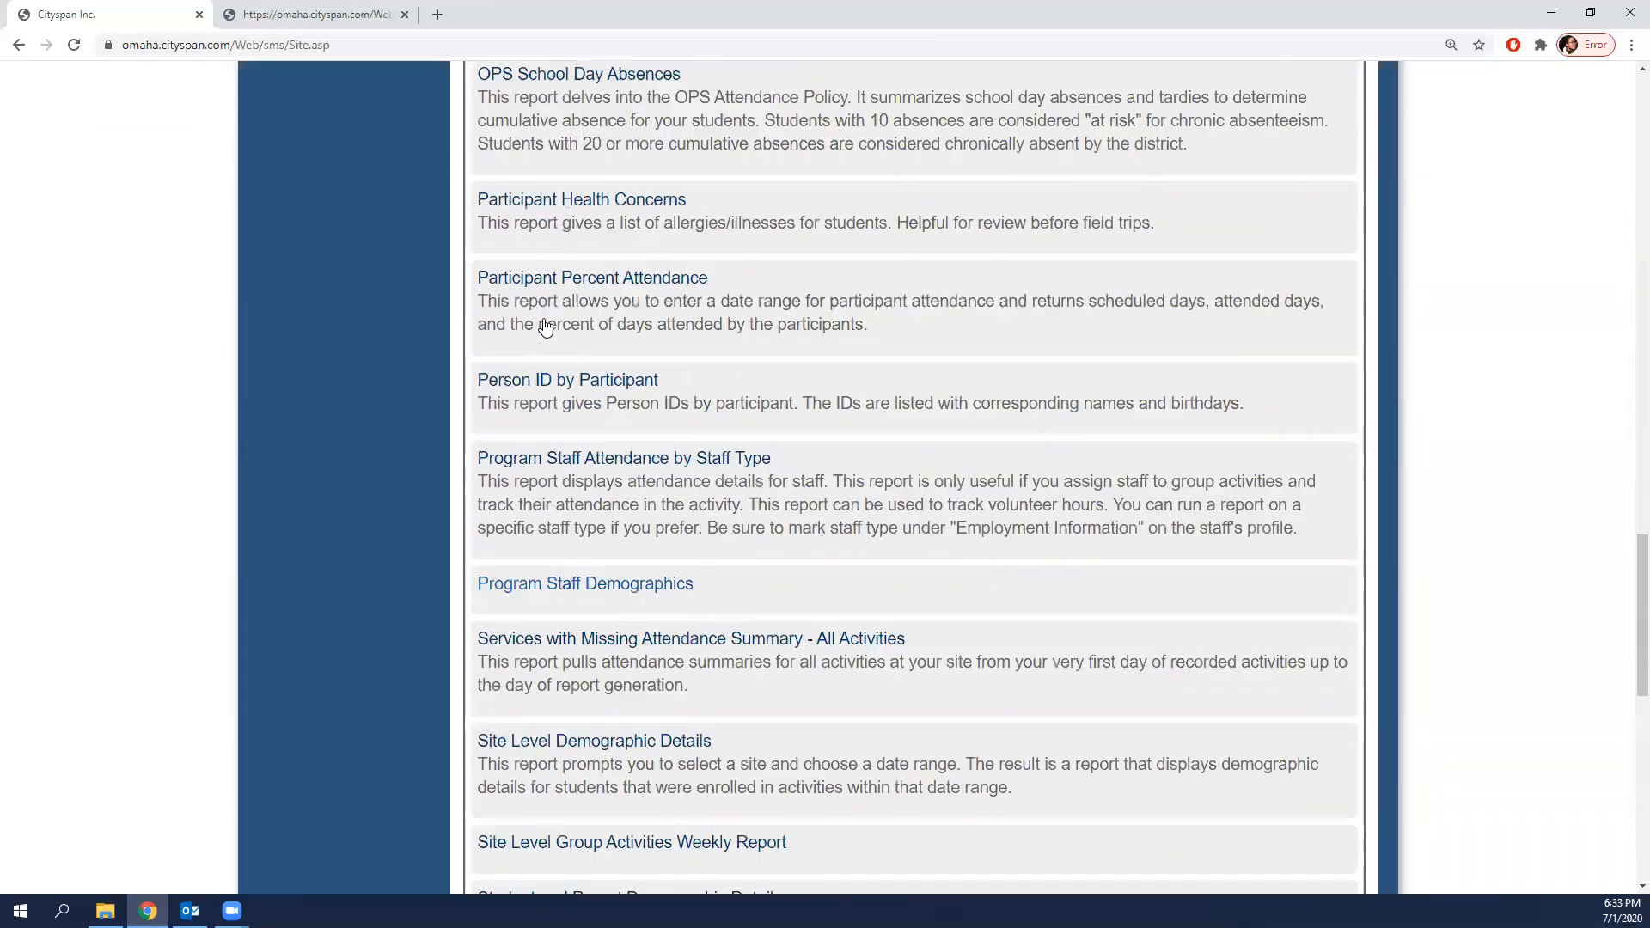
{"action": "scroll", "coordinate": [545, 325], "scroll_direction": "down", "scroll_amount": 1}
{"action": "scroll", "coordinate": [545, 318], "scroll_direction": "up", "scroll_amount": 20}
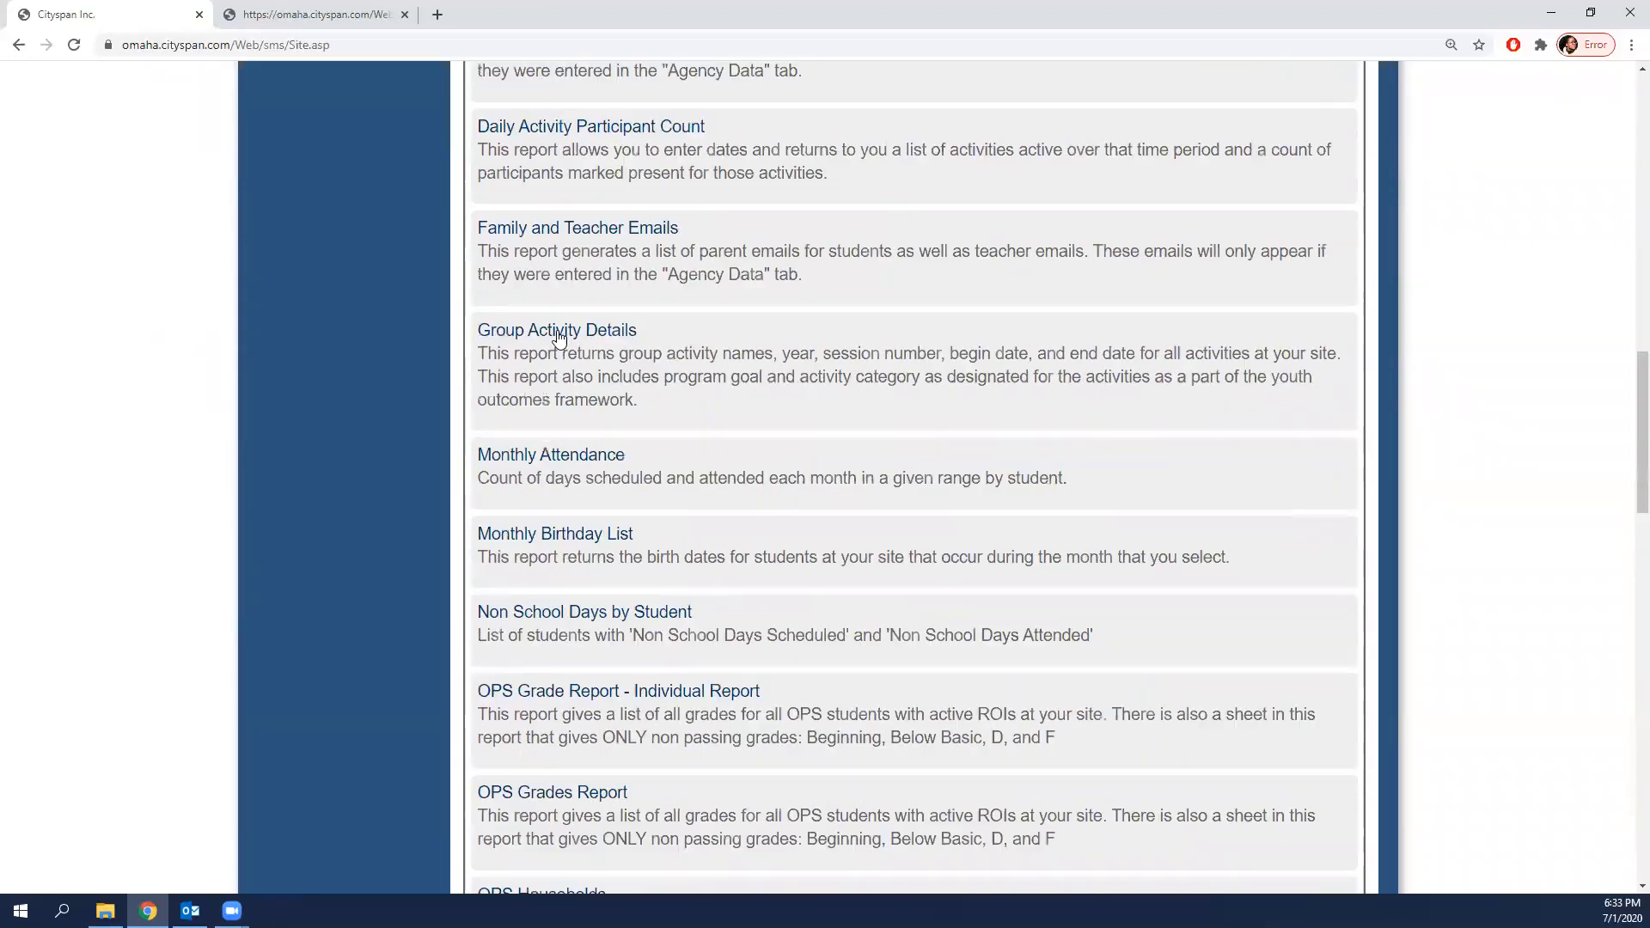
{"action": "scroll", "coordinate": [560, 331], "scroll_direction": "up", "scroll_amount": 2}
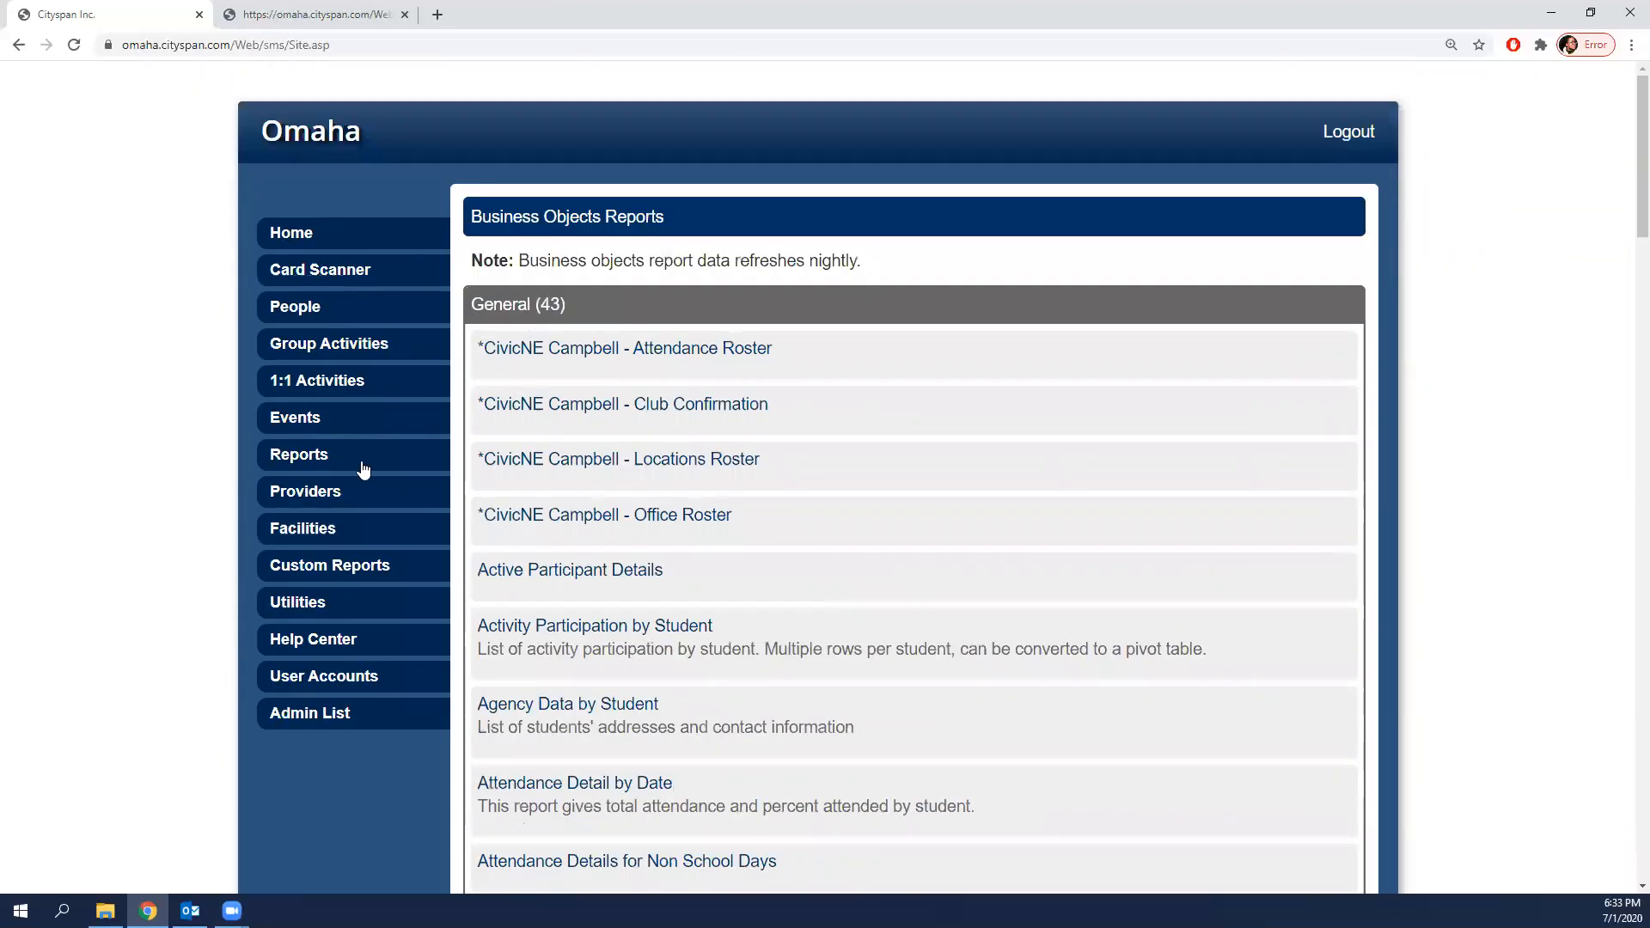
{"action": "left_click", "coordinate": [422, 464]}
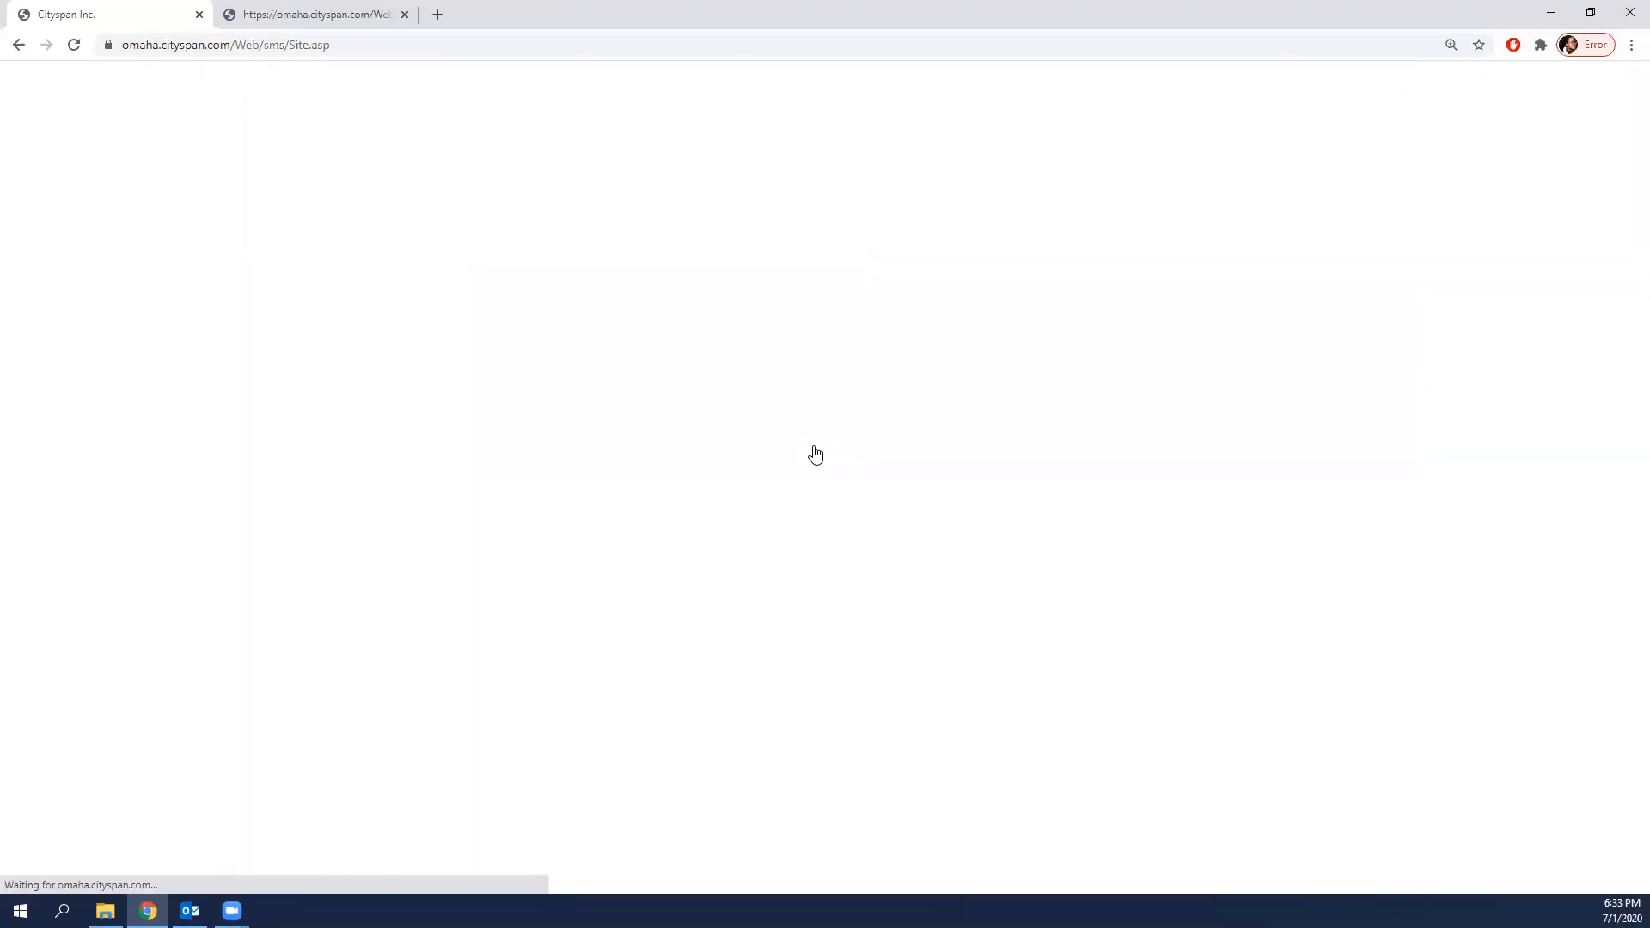
{"action": "scroll", "coordinate": [846, 447], "scroll_direction": "down", "scroll_amount": 4}
{"action": "scroll", "coordinate": [847, 454], "scroll_direction": "down", "scroll_amount": 6}
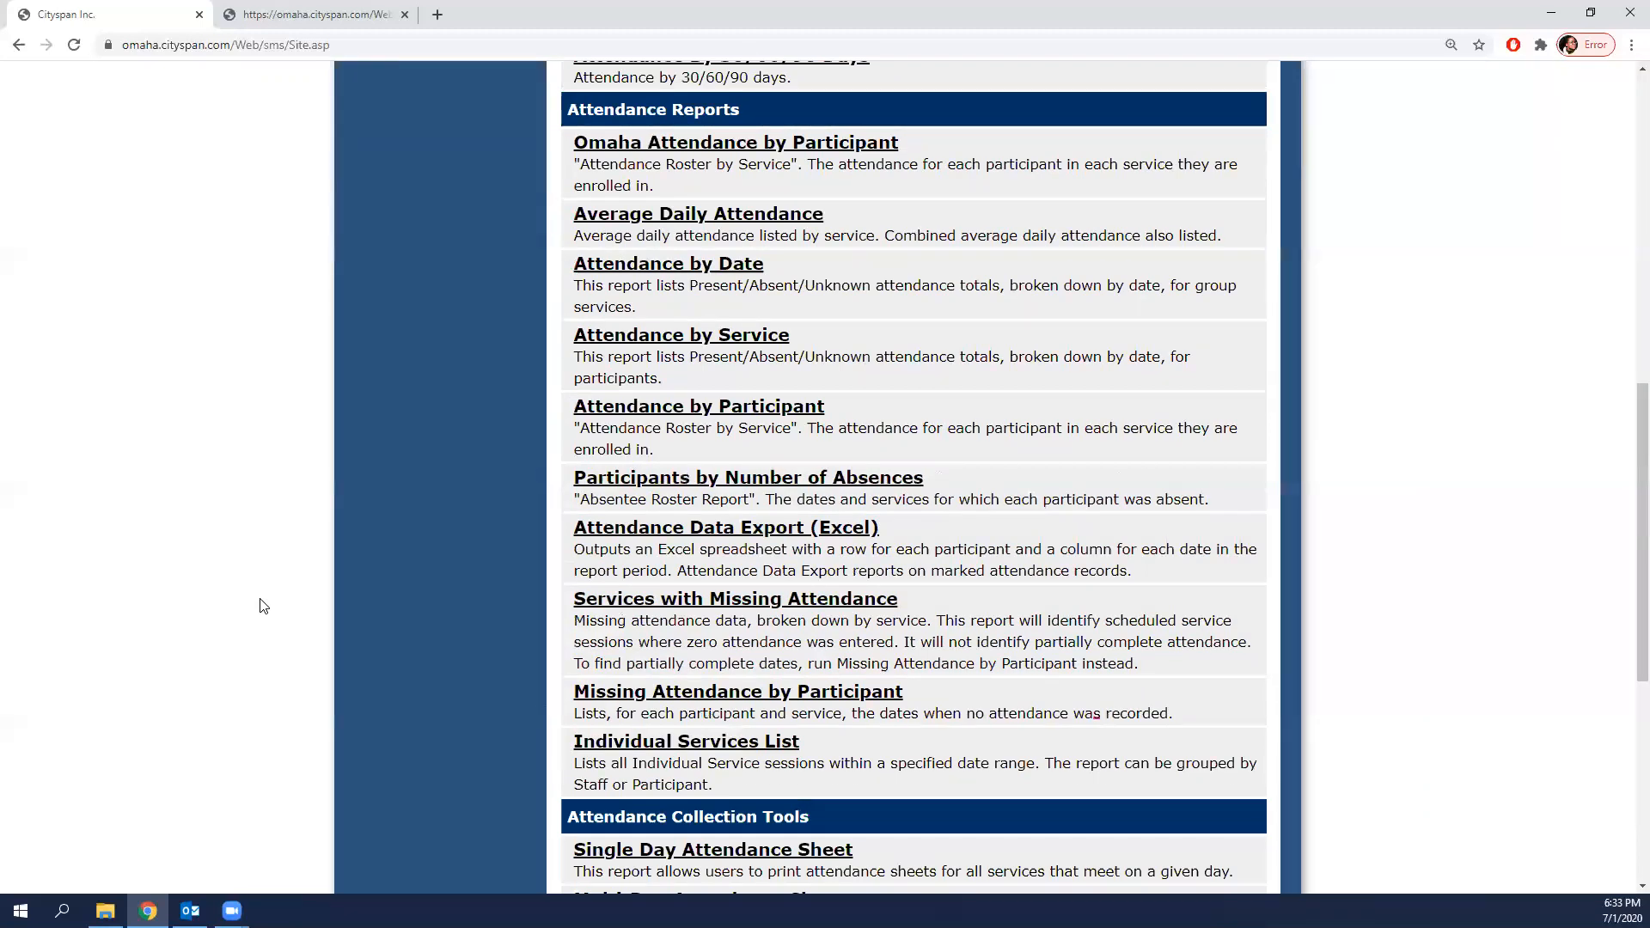
{"action": "scroll", "coordinate": [434, 559], "scroll_direction": "up", "scroll_amount": 5}
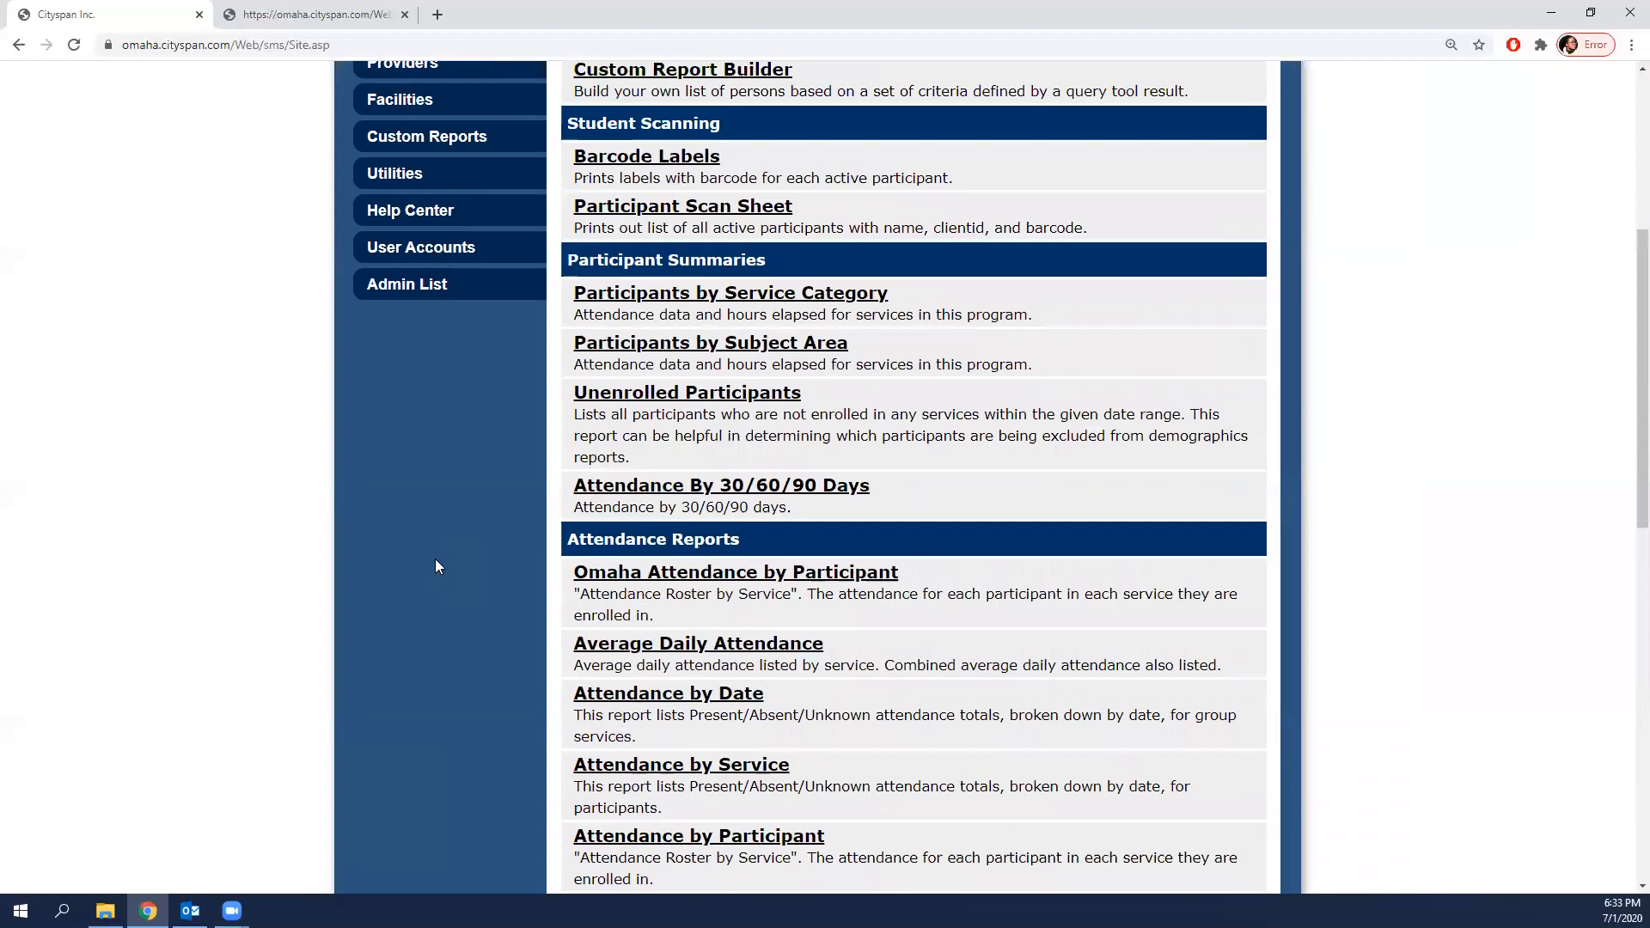
{"action": "scroll", "coordinate": [434, 566], "scroll_direction": "up", "scroll_amount": 2}
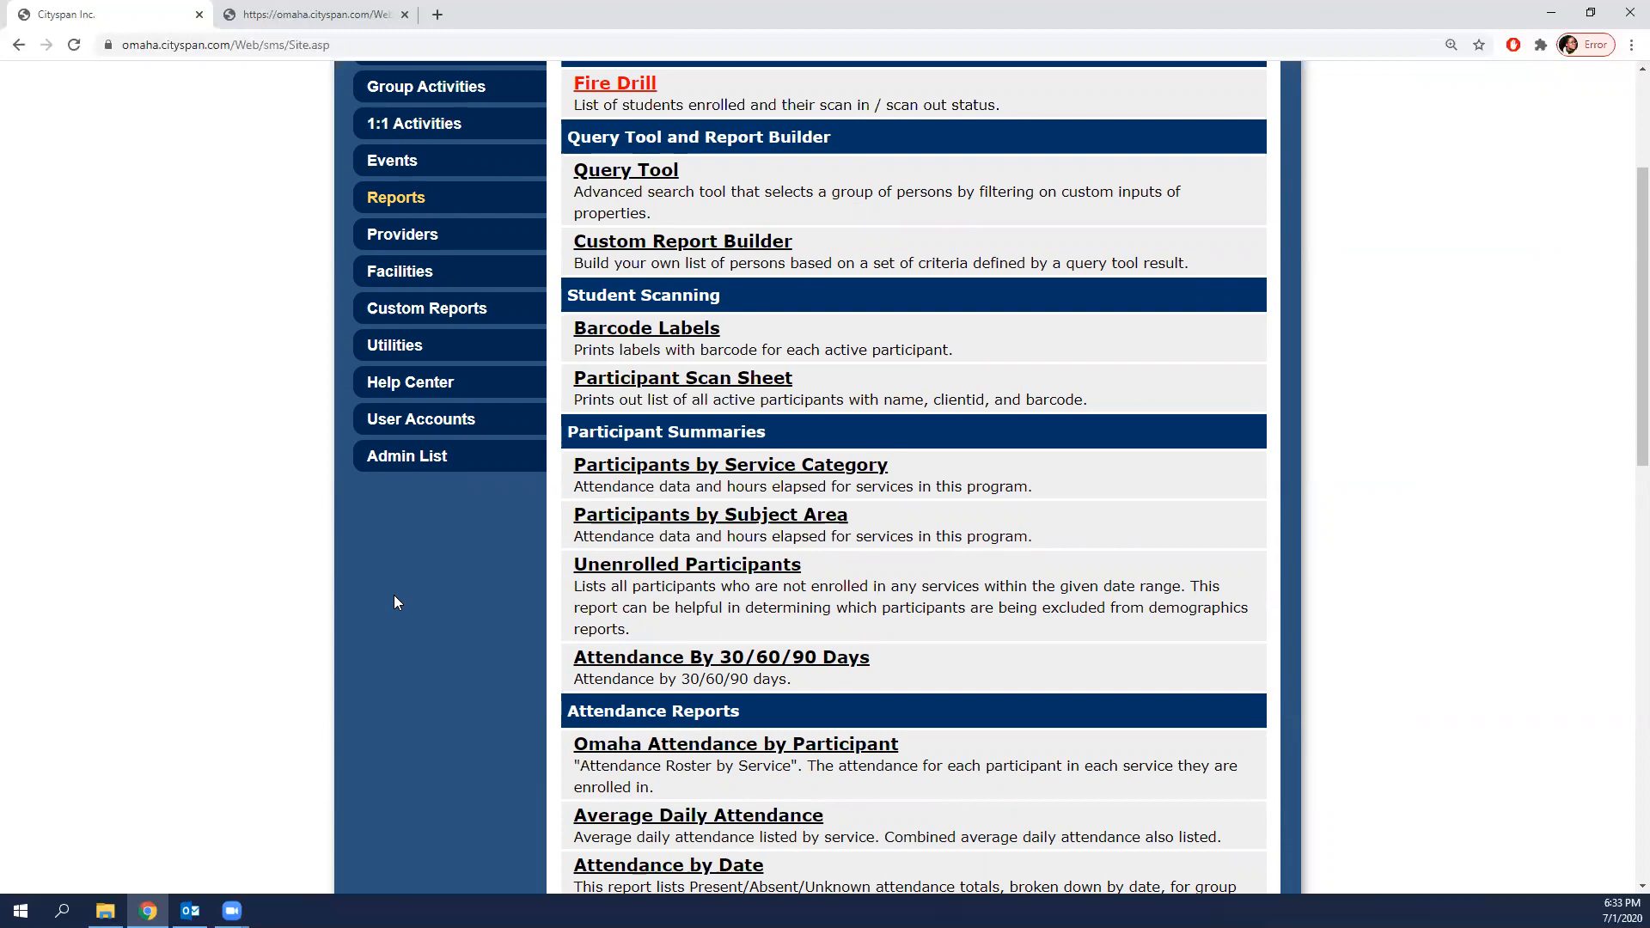
{"action": "scroll", "coordinate": [394, 595], "scroll_direction": "up", "scroll_amount": 3}
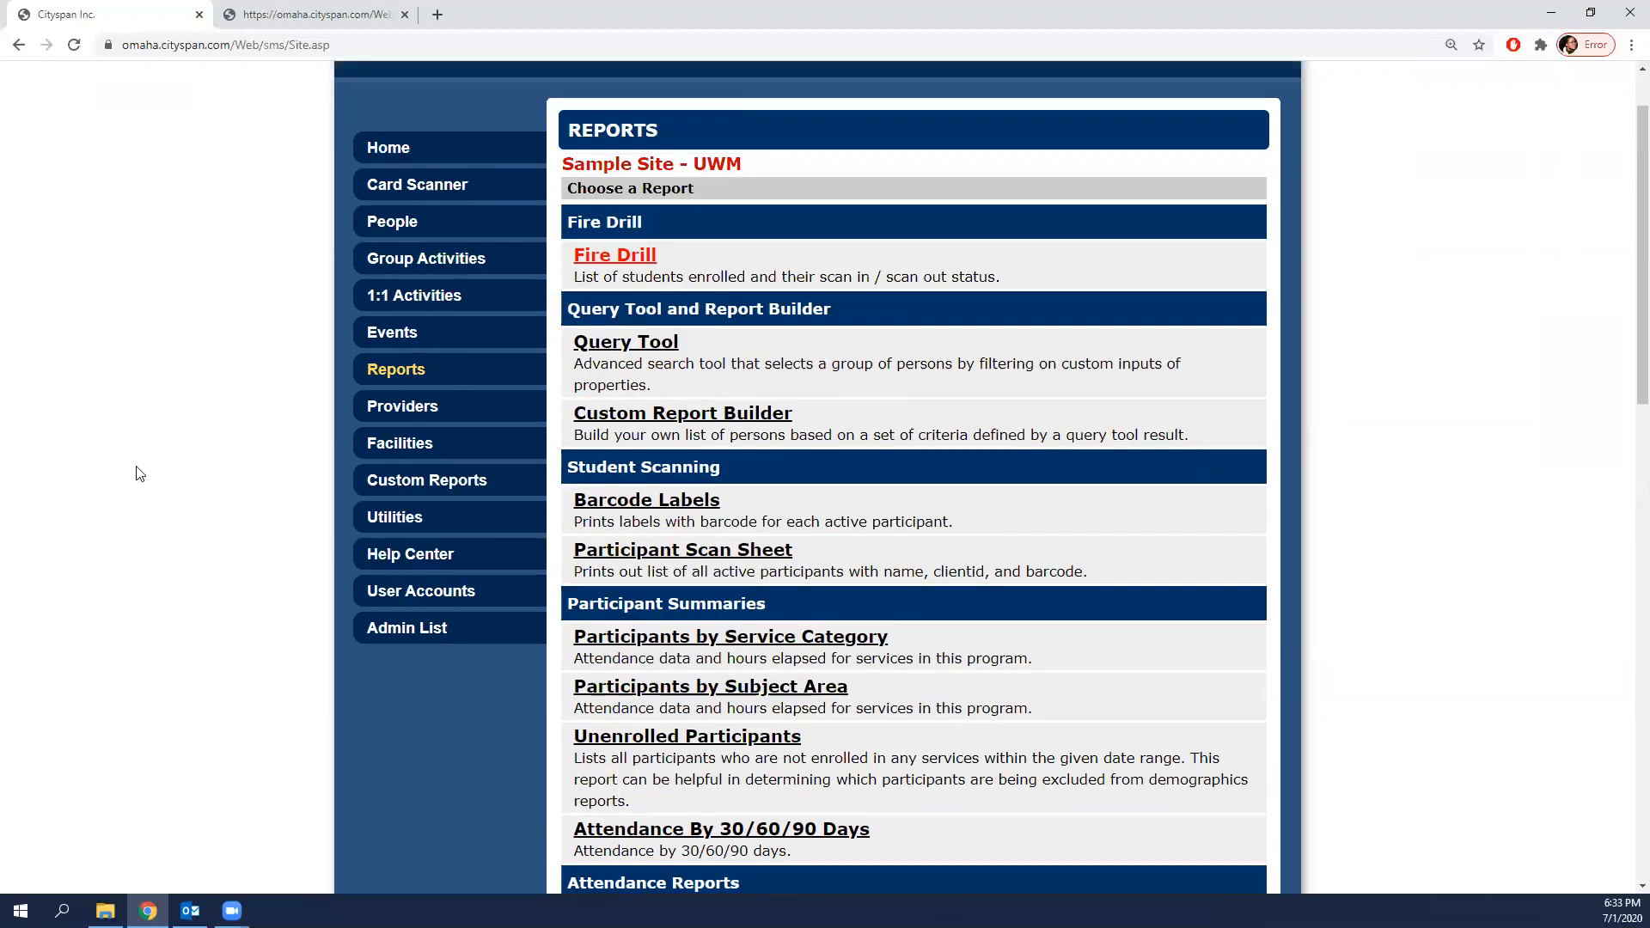